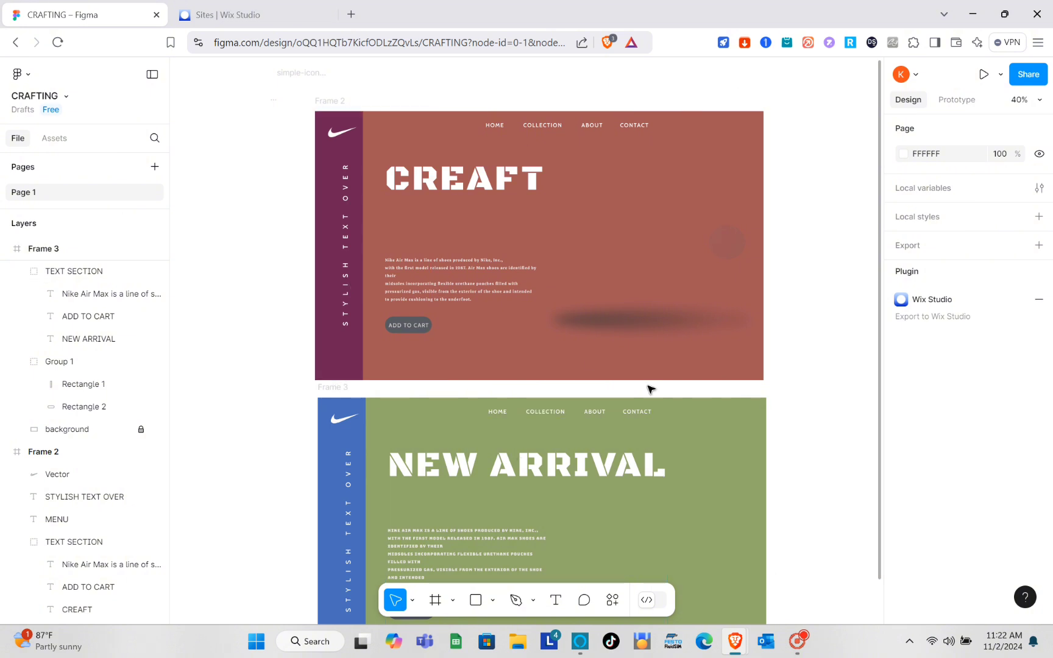
Bring up the Wix Studio Sites dashboard, then glance back at the Figma design.
{"action": "scroll", "coordinate": [650, 390], "scroll_direction": "down", "scroll_amount": 4}
{"action": "scroll", "coordinate": [650, 390], "scroll_direction": "up", "scroll_amount": 2}
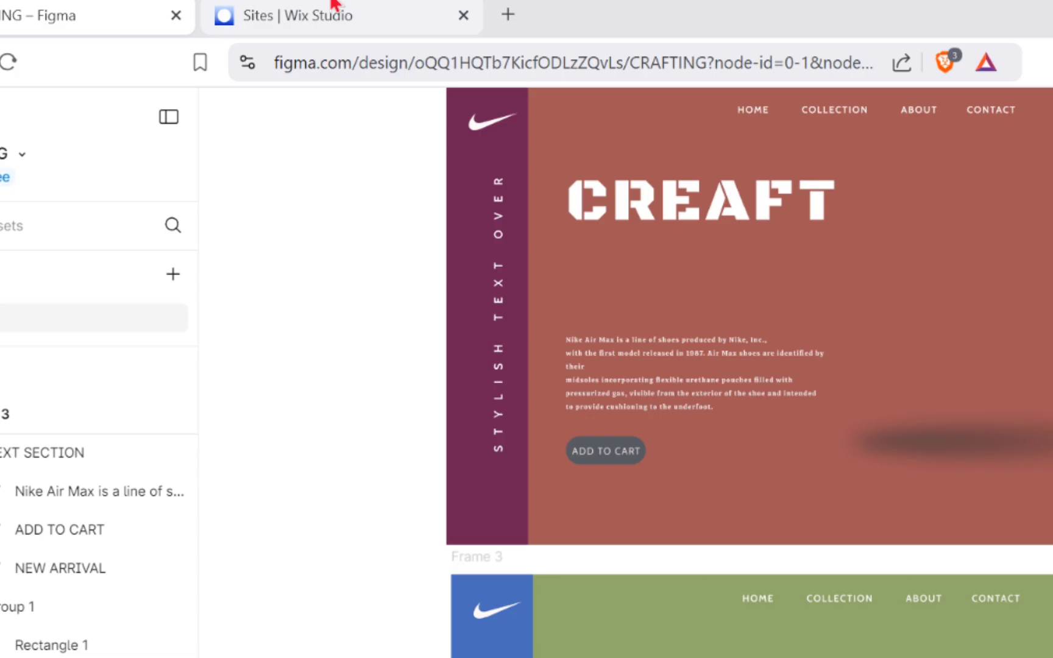
{"action": "left_click", "coordinate": [210, 17]}
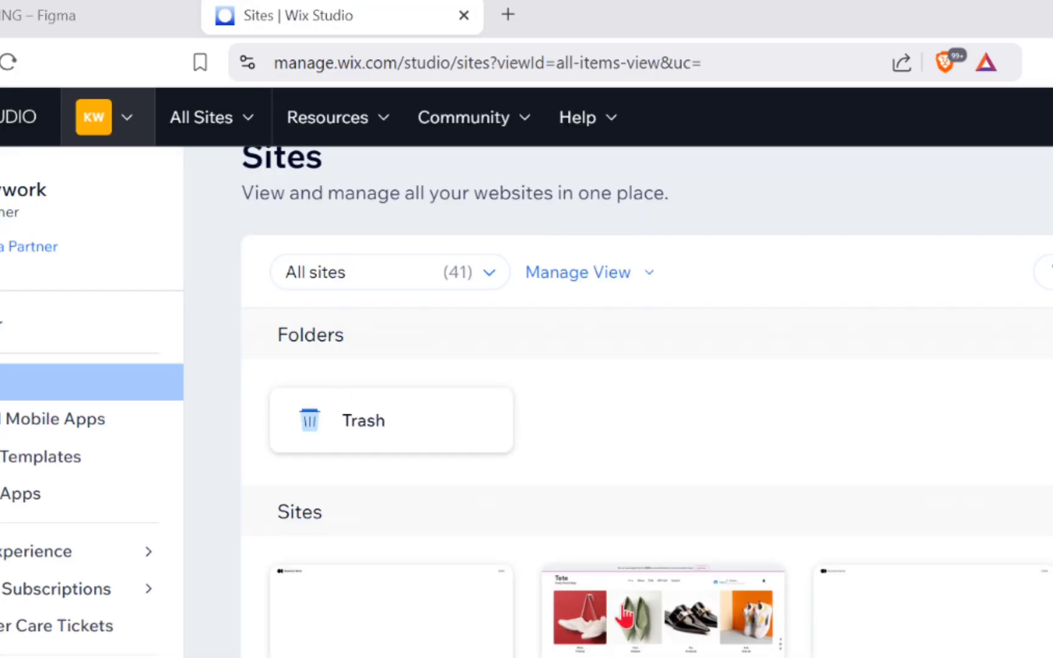
{"action": "mouse_move", "coordinate": [406, 640]}
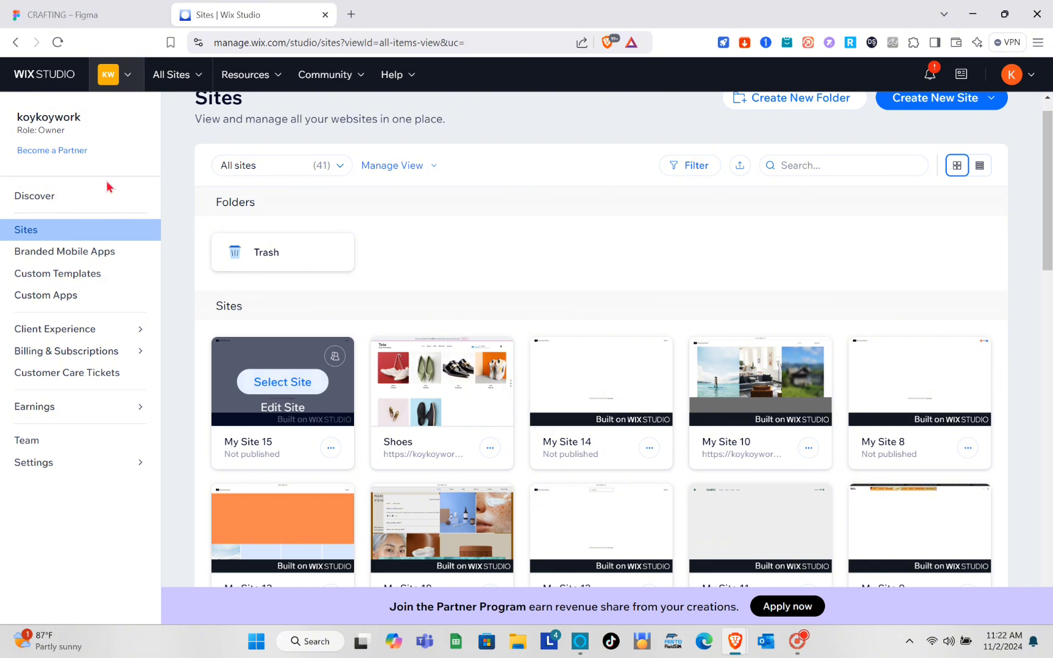
{"action": "left_click", "coordinate": [125, 8]}
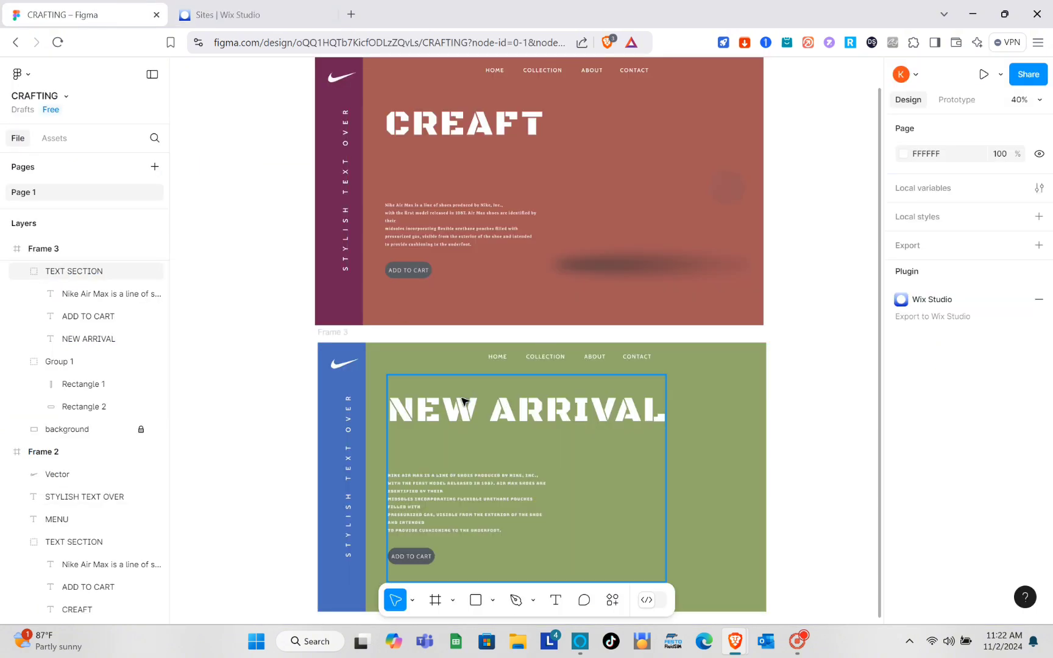
{"action": "scroll", "coordinate": [465, 400], "scroll_direction": "down", "scroll_amount": 2}
{"action": "scroll", "coordinate": [464, 400], "scroll_direction": "up", "scroll_amount": 3}
{"action": "scroll", "coordinate": [464, 401], "scroll_direction": "down", "scroll_amount": 2}
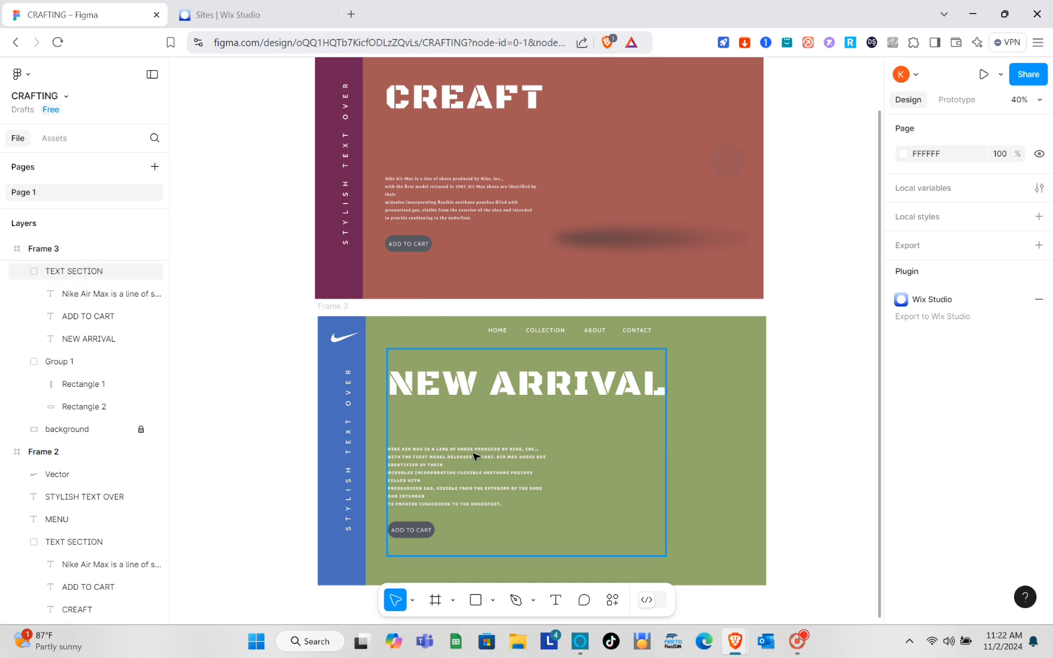
Return to the Sites dashboard and browse the account's 41 sites and Trash folder.
{"action": "left_click", "coordinate": [288, 20]}
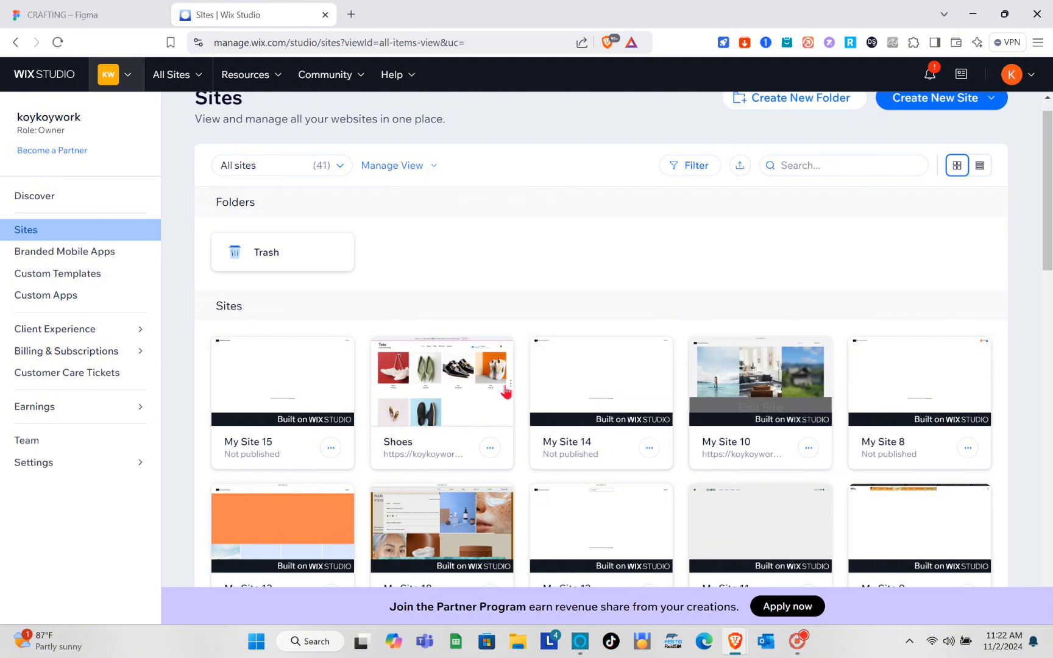
{"action": "mouse_move", "coordinate": [652, 358]}
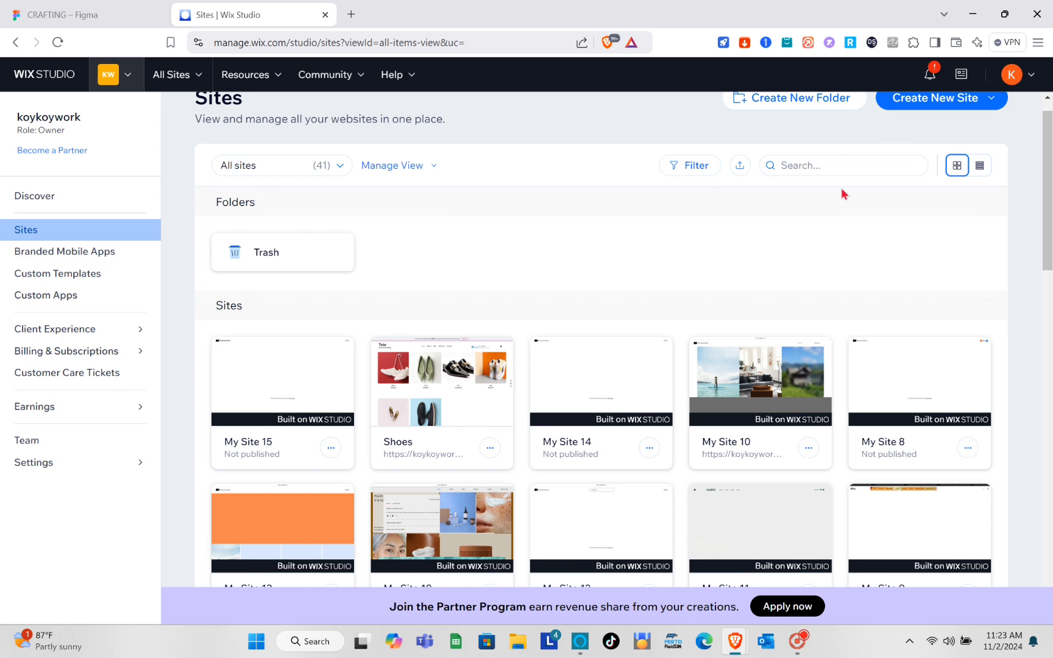
{"action": "scroll", "coordinate": [843, 194], "scroll_direction": "up", "scroll_amount": 1}
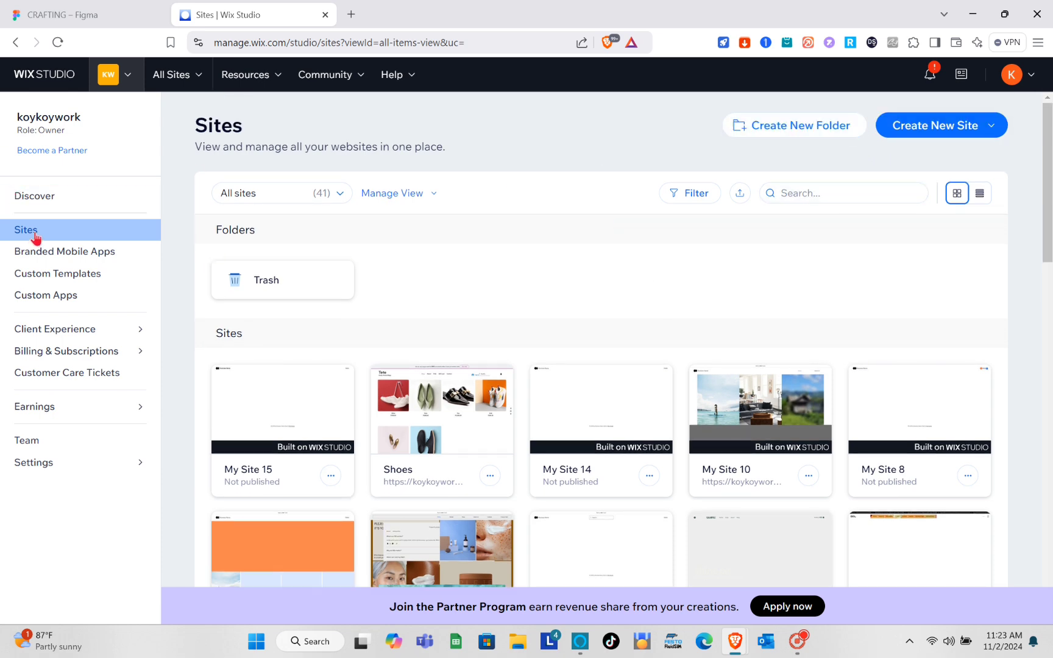
{"action": "scroll", "coordinate": [632, 394], "scroll_direction": "down", "scroll_amount": 3}
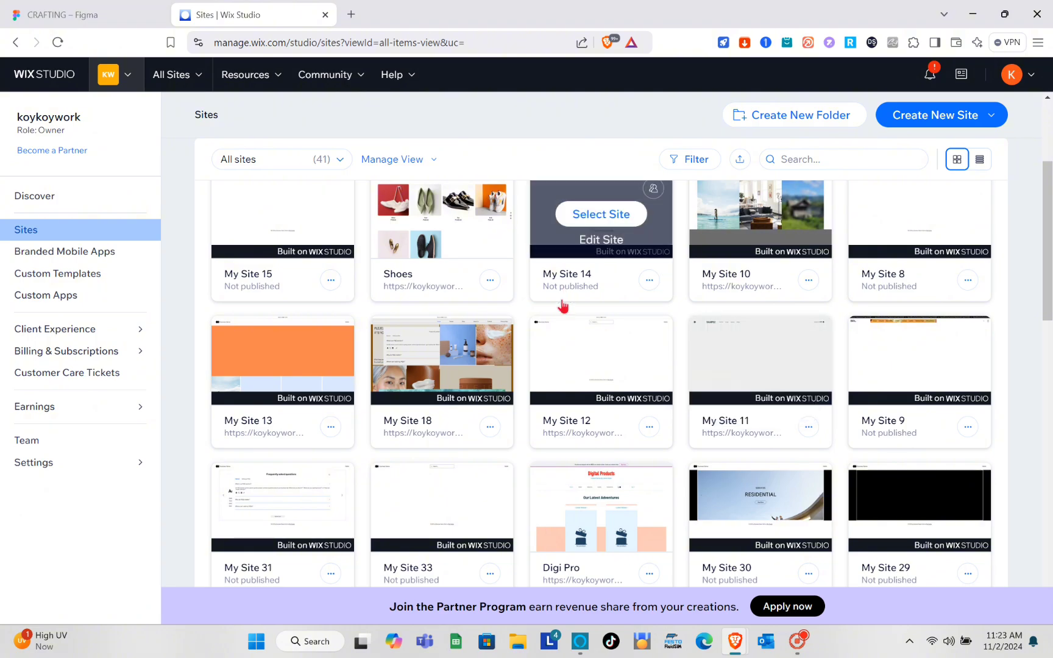
{"action": "scroll", "coordinate": [563, 305], "scroll_direction": "down", "scroll_amount": 2}
{"action": "scroll", "coordinate": [560, 304], "scroll_direction": "up", "scroll_amount": 2}
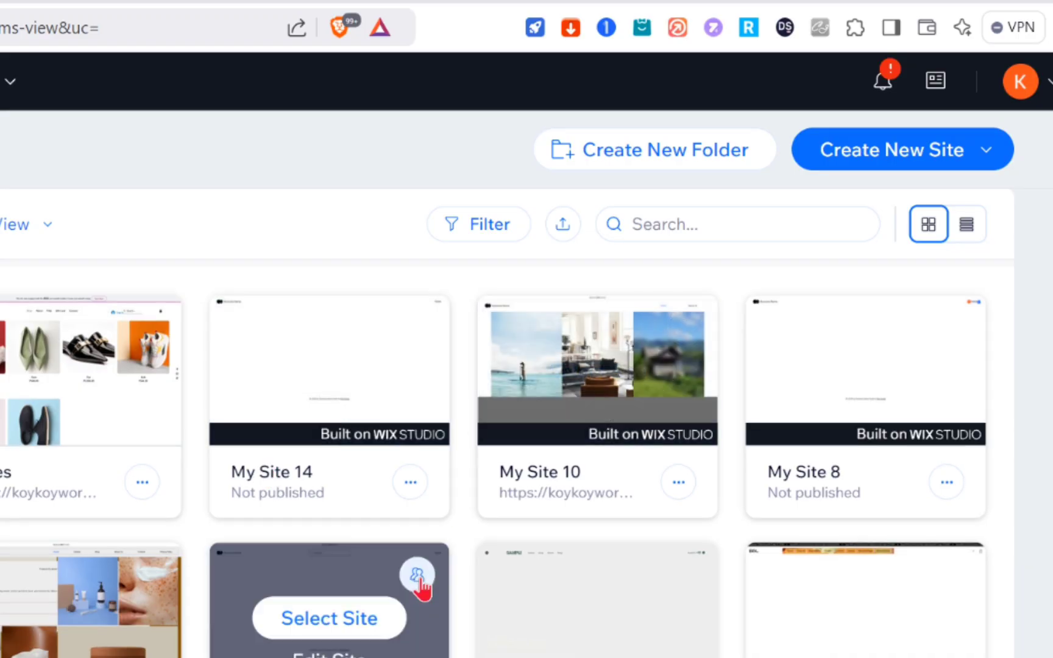
{"action": "scroll", "coordinate": [423, 587], "scroll_direction": "up", "scroll_amount": 5}
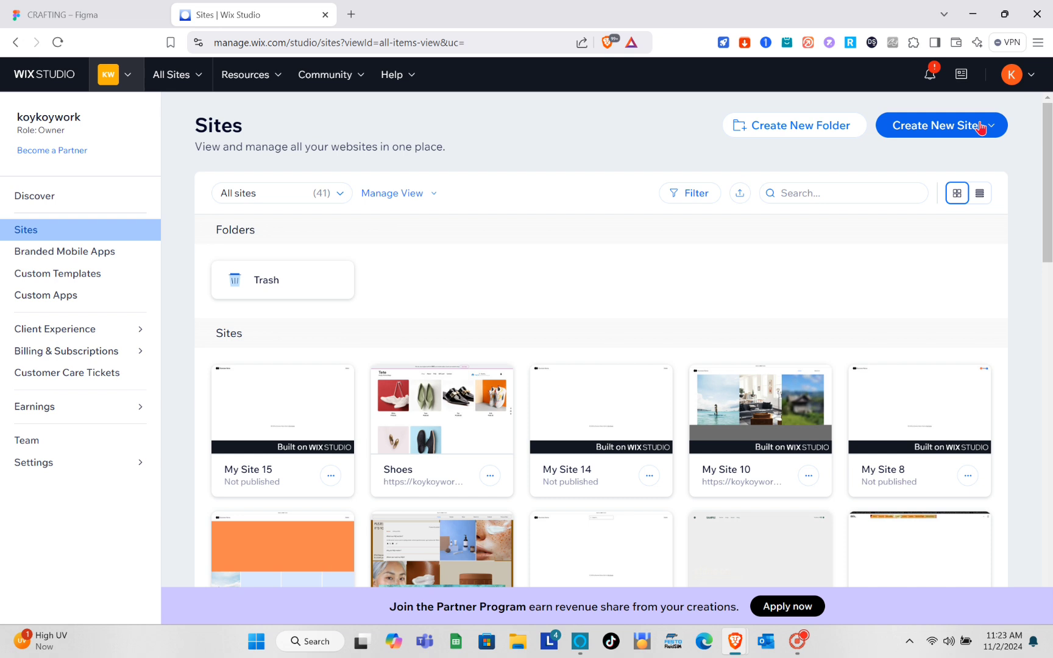
Create My Site 16 from a Studio blank canvas and place its editor tab beside Figma.
{"action": "left_click", "coordinate": [981, 126]}
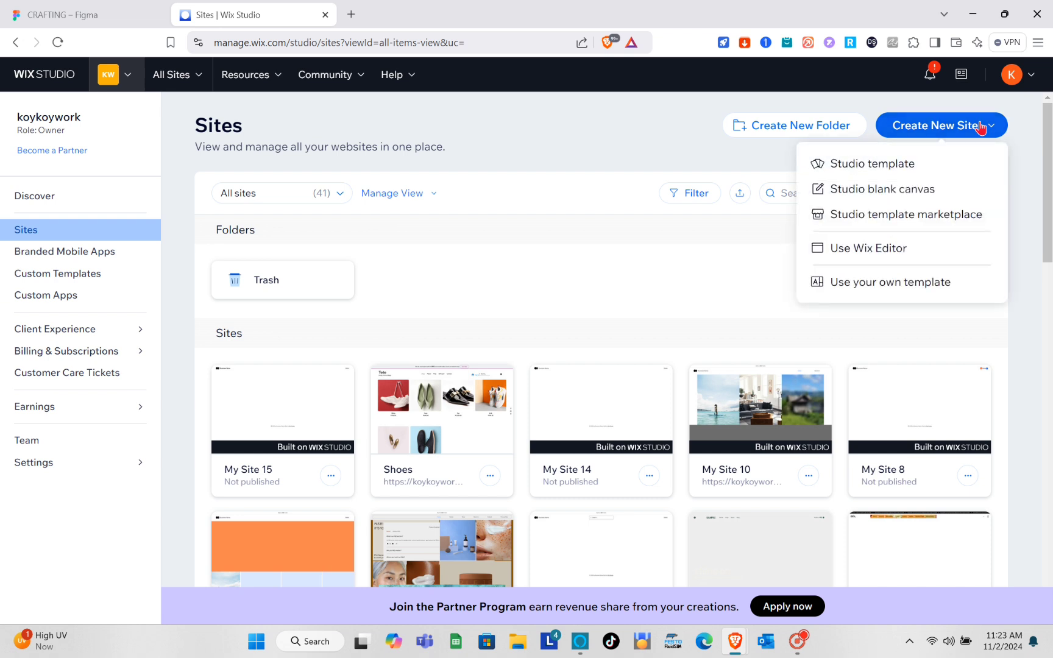
{"action": "left_click", "coordinate": [854, 194]}
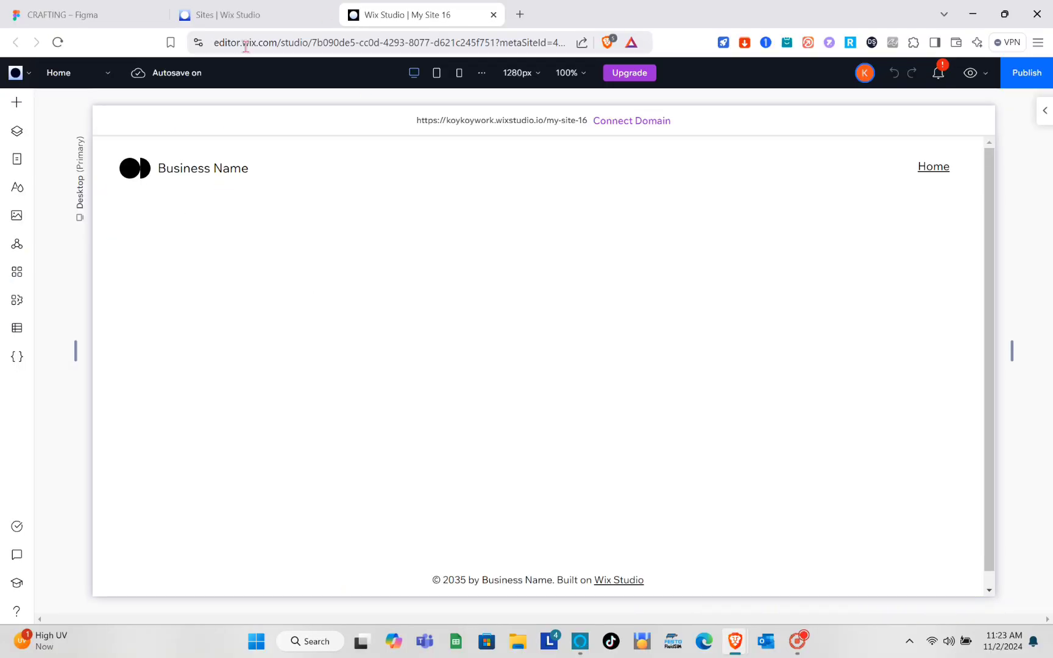
{"action": "left_click", "coordinate": [258, 17]}
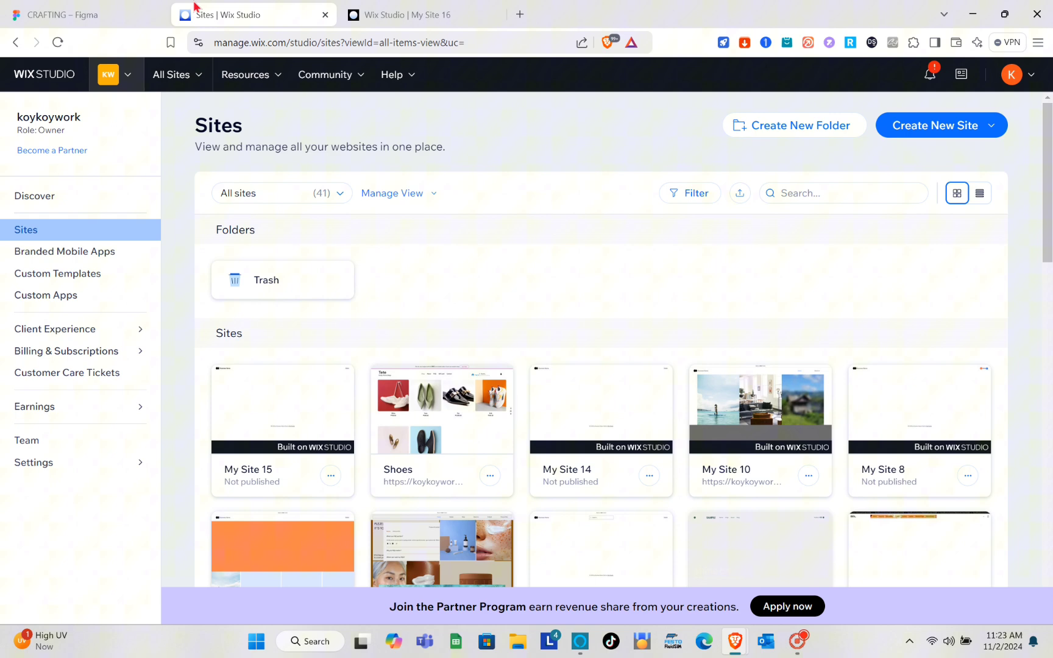
{"action": "left_click", "coordinate": [105, 4]}
{"action": "left_click_drag", "start_coordinate": [360, 20], "coordinate": [192, 18]}
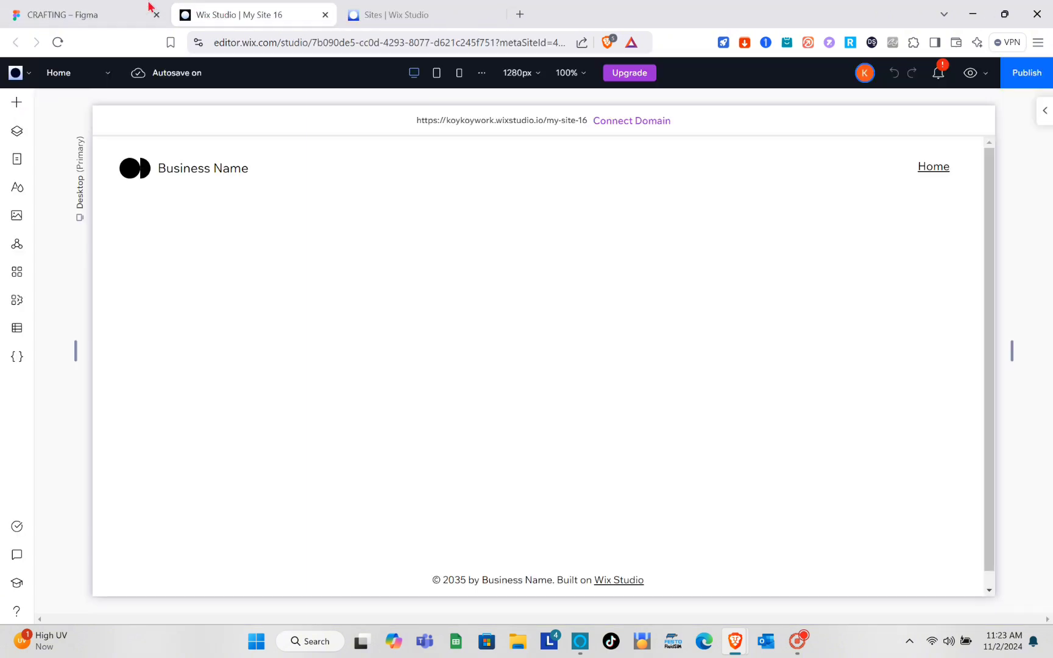
{"action": "left_click", "coordinate": [85, 15]}
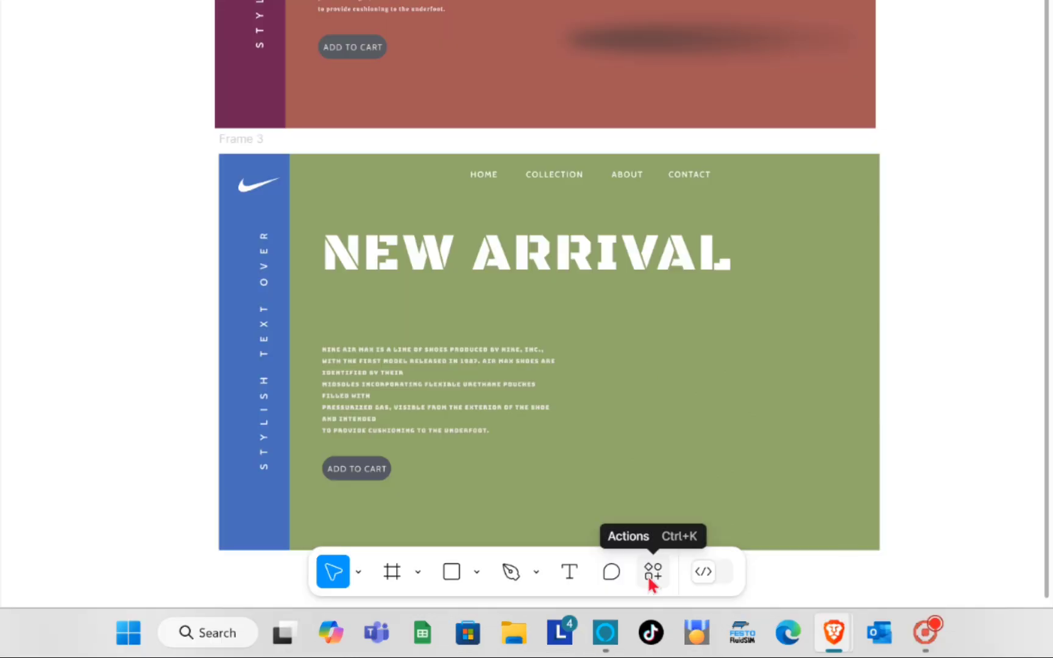
Search Plugins & widgets for 'Figma to wix' and run the Figma to Wix Studio plugin.
{"action": "left_click", "coordinate": [648, 574]}
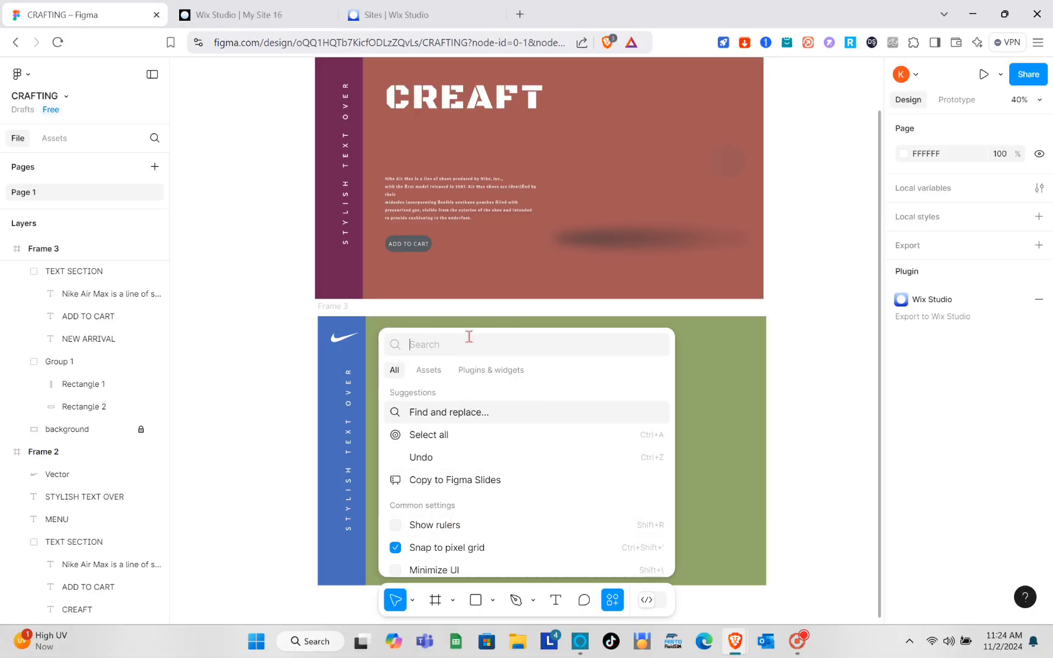
{"action": "left_click", "coordinate": [501, 371]}
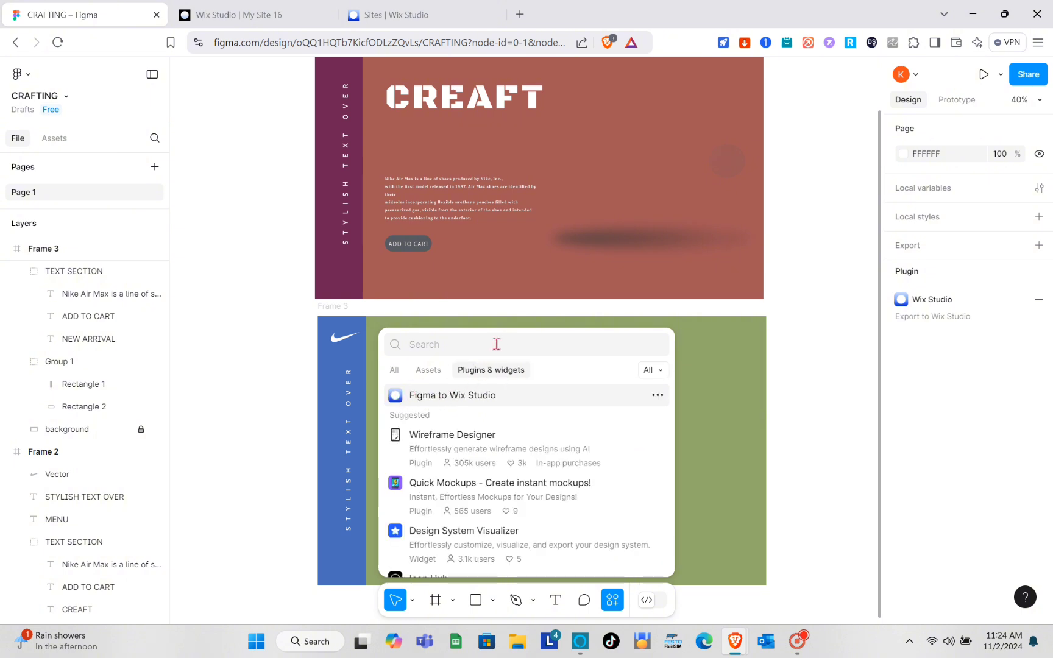
{"action": "type", "text": "Figma"}
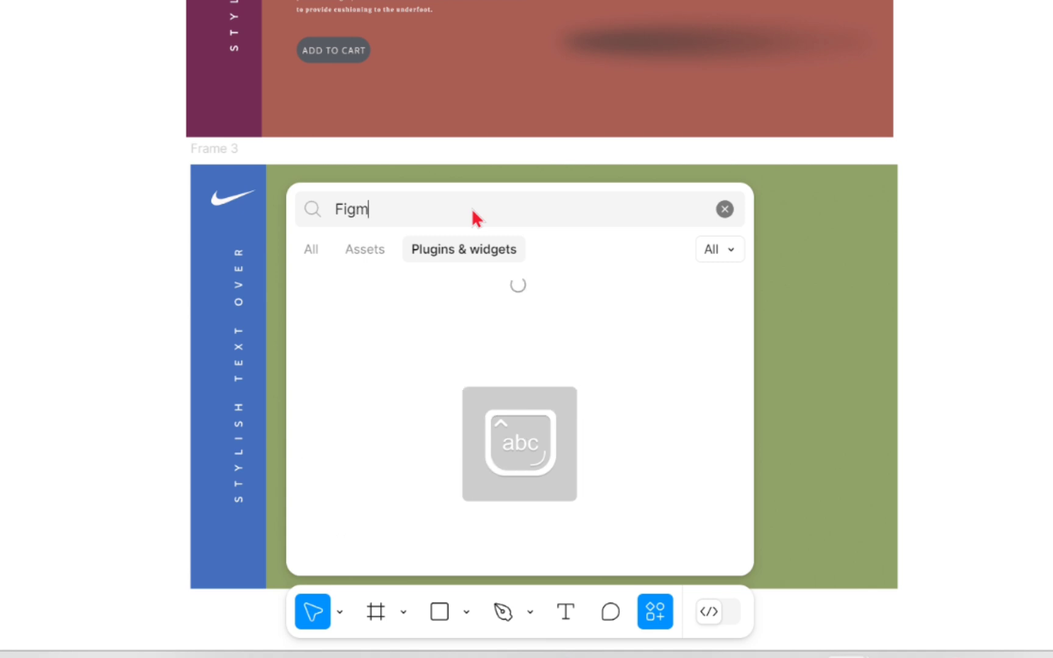
{"action": "type", "text": " to w"}
{"action": "type", "text": "ix"}
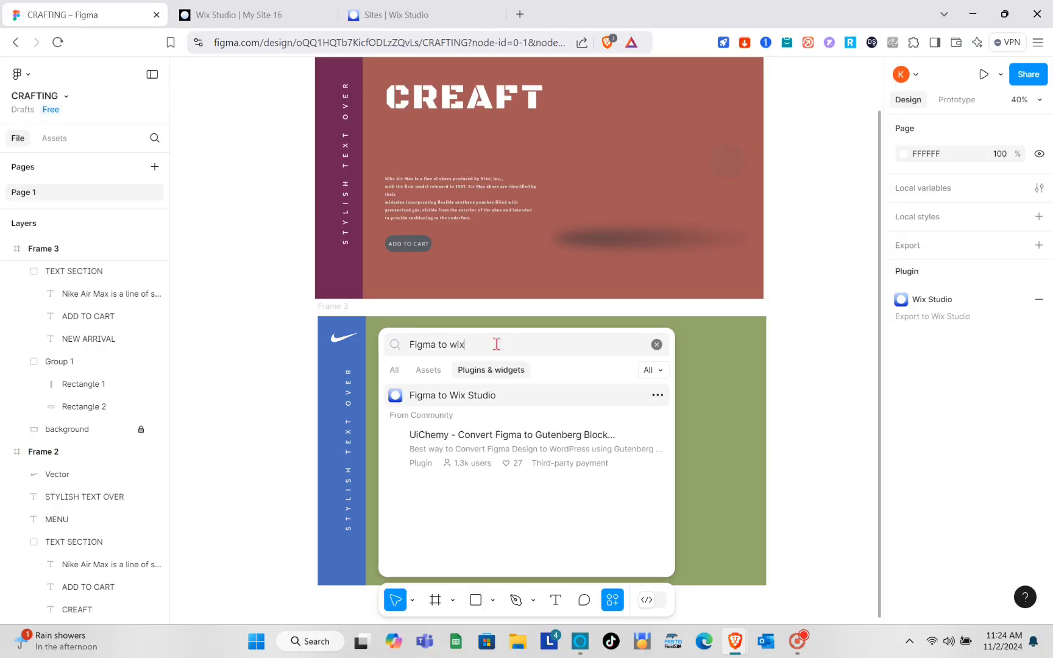
{"action": "left_click", "coordinate": [430, 397]}
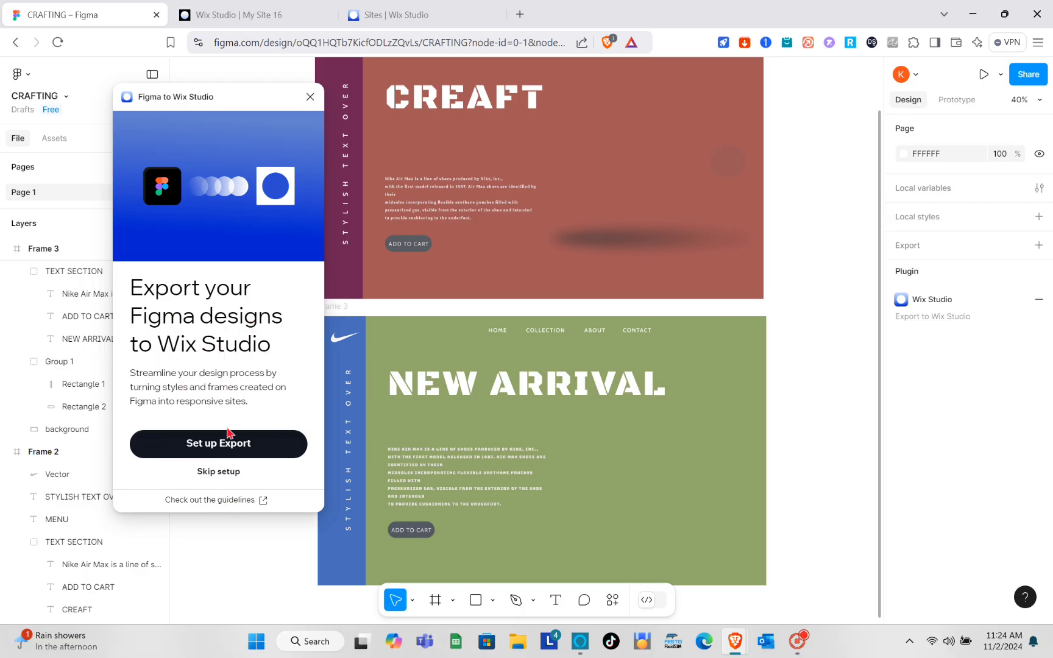
Start Set up Export in the plugin, then move to the My Site 16 editor.
{"action": "left_click", "coordinate": [221, 445]}
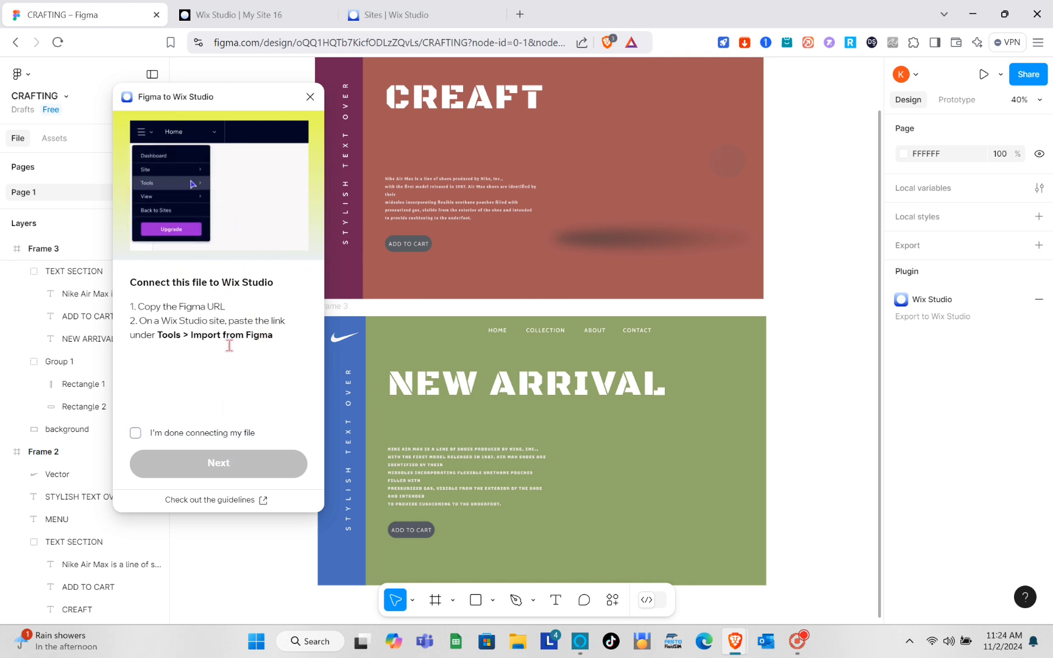
{"action": "left_click", "coordinate": [278, 18]}
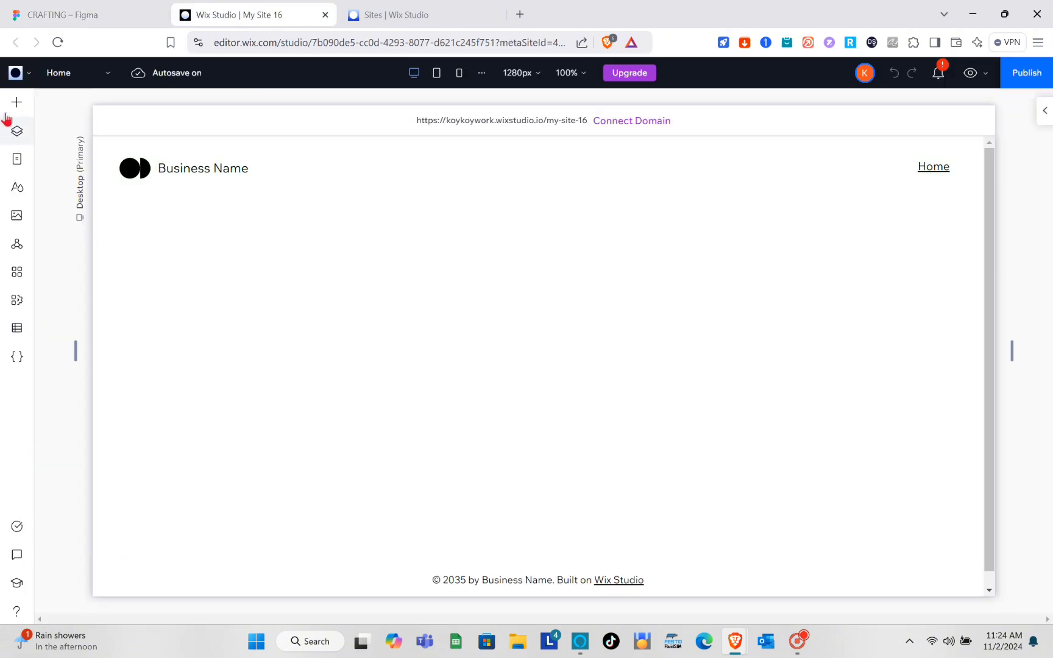
Open Tools > Import from Figma in the My Site 16 editor, then return to Figma.
{"action": "left_click", "coordinate": [29, 79]}
{"action": "mouse_move", "coordinate": [23, 162]}
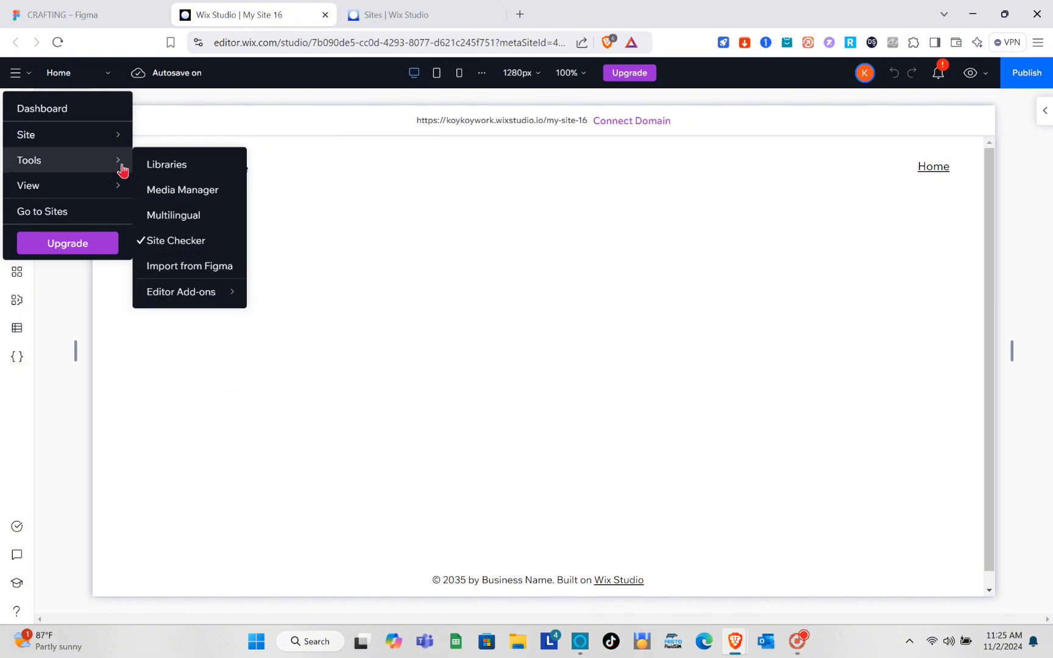
{"action": "left_click", "coordinate": [183, 266]}
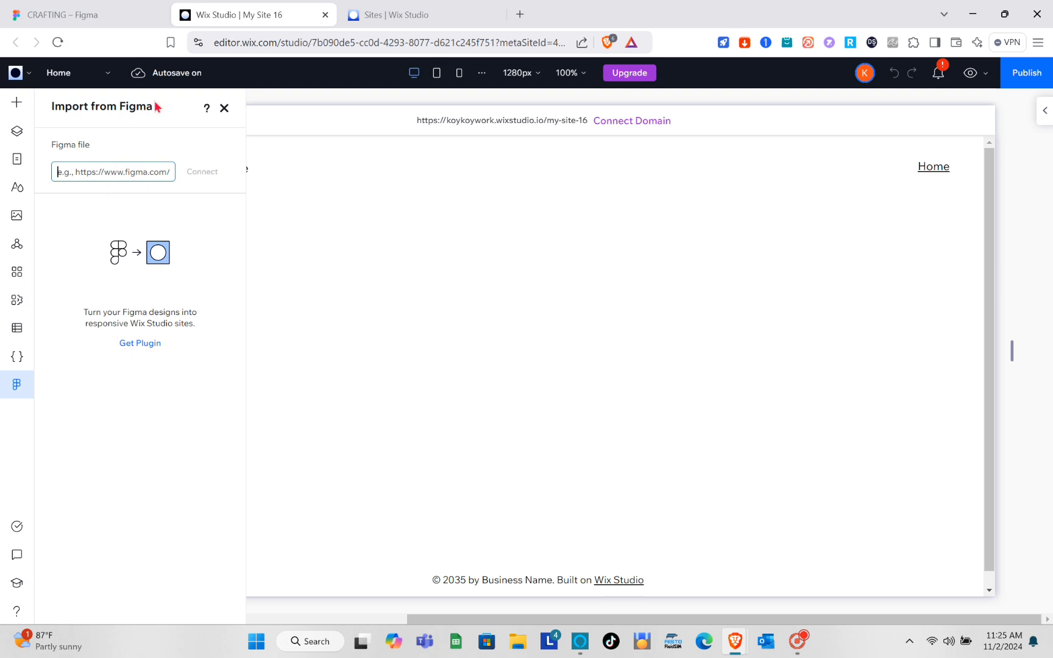
{"action": "left_click", "coordinate": [83, 11]}
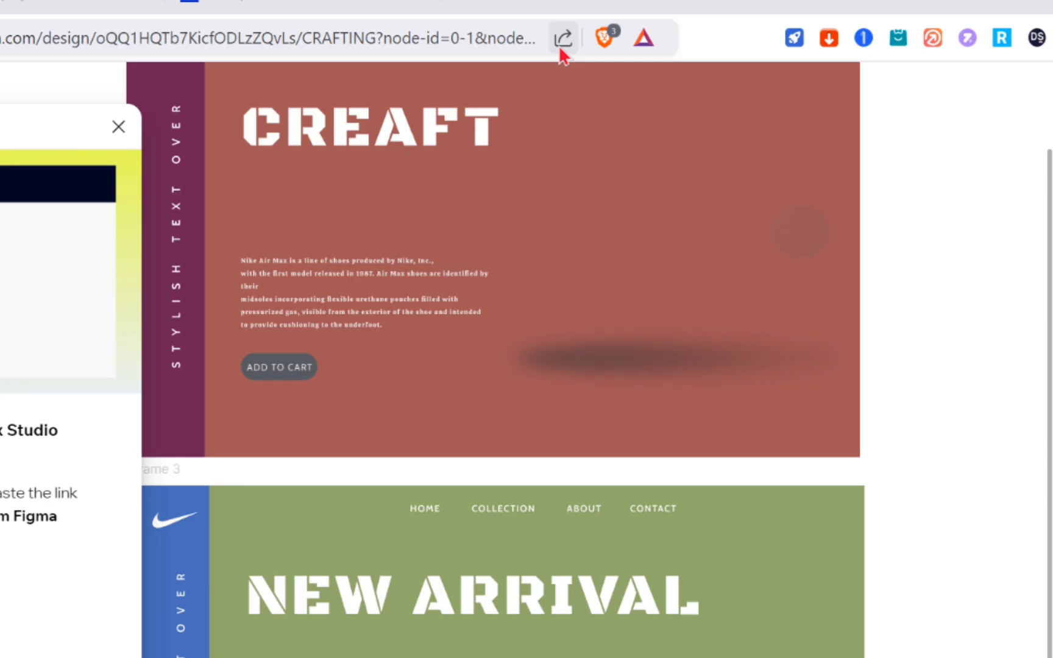
Copy the CRAFTING file's link and paste it into Wix's Import from Figma panel to load it.
{"action": "left_click", "coordinate": [580, 46]}
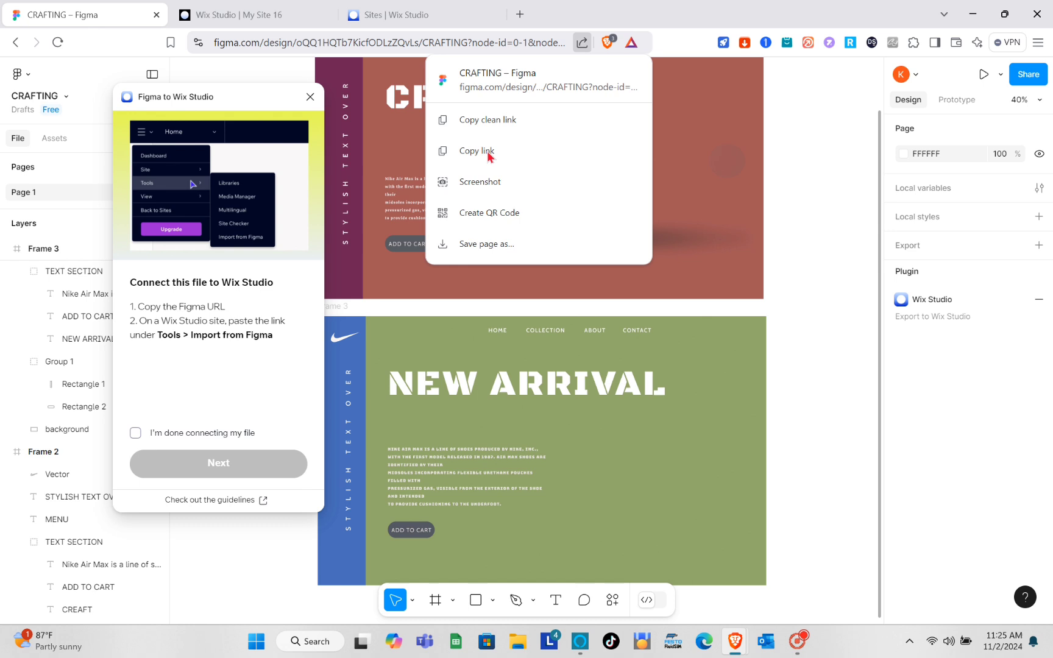
{"action": "left_click", "coordinate": [487, 152]}
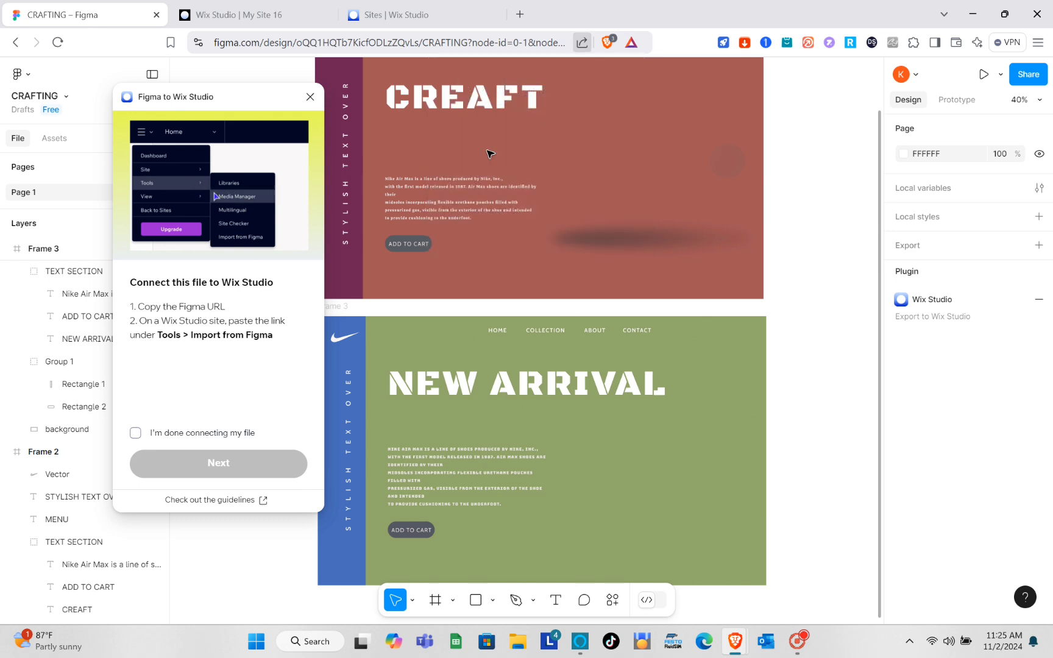
{"action": "left_click", "coordinate": [268, 7]}
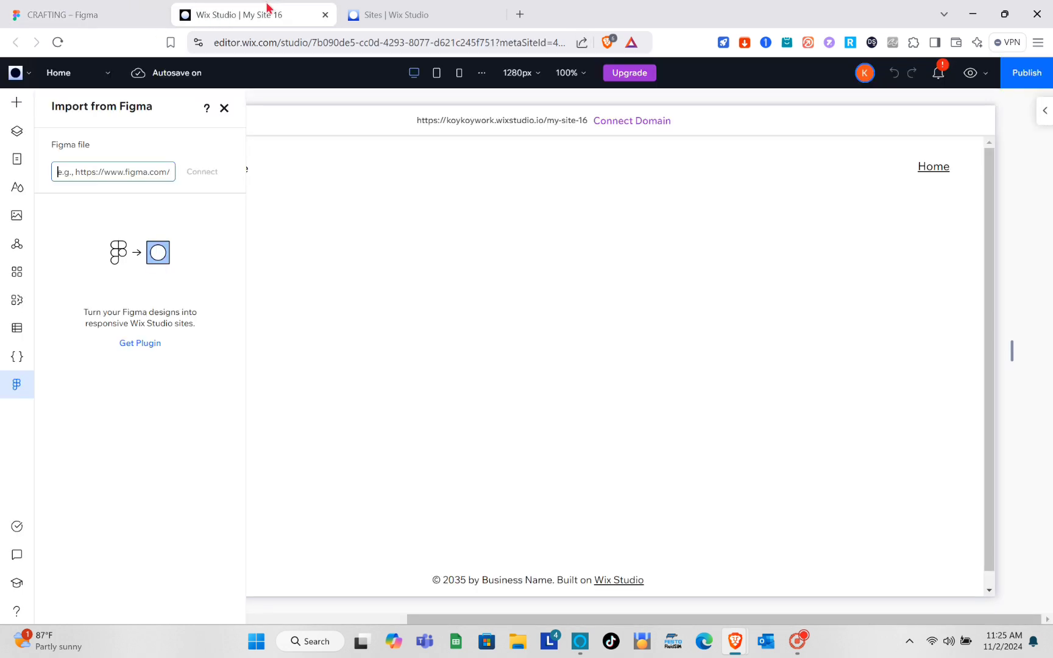
{"action": "key", "text": "ctrl+v"}
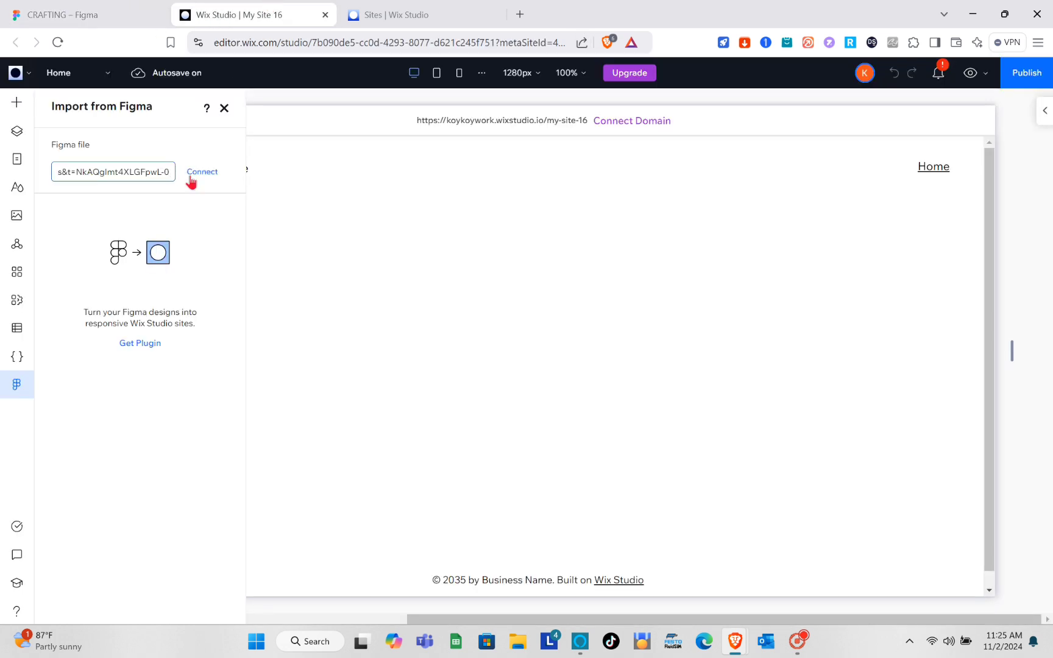
{"action": "left_click", "coordinate": [198, 173]}
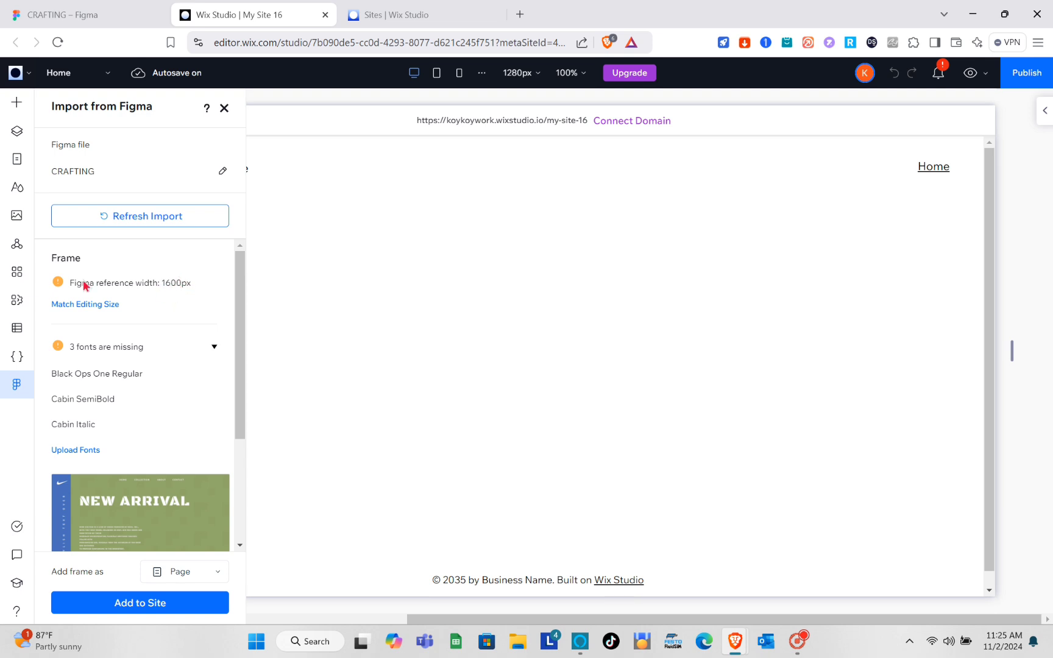
Change the desktop editing size from 1280px to 1600px.
{"action": "left_click", "coordinate": [525, 73]}
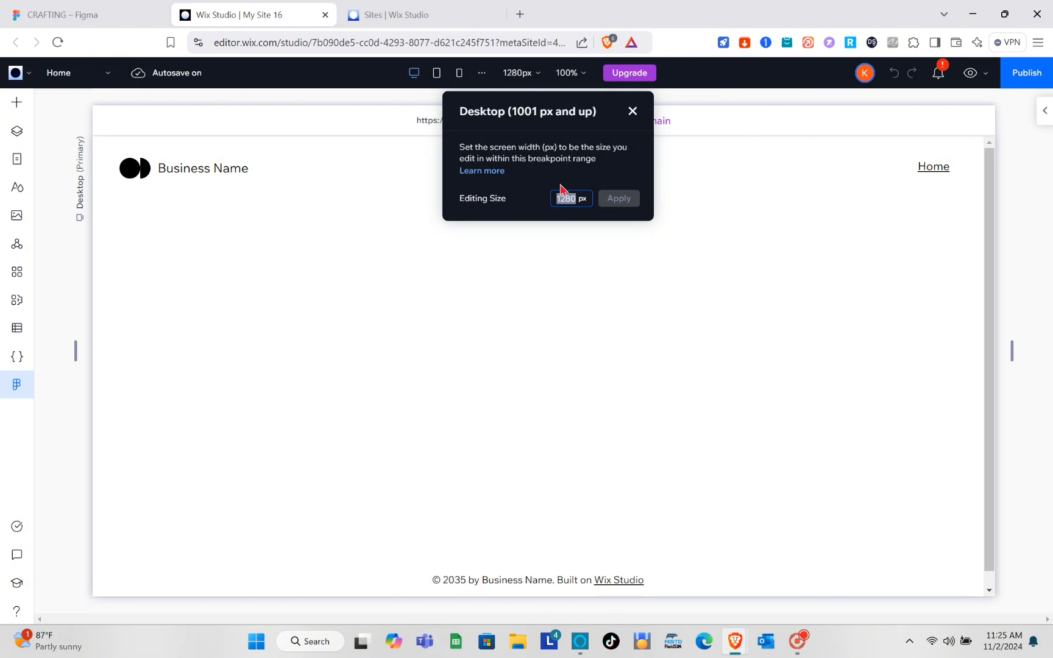
{"action": "type", "text": "1600"}
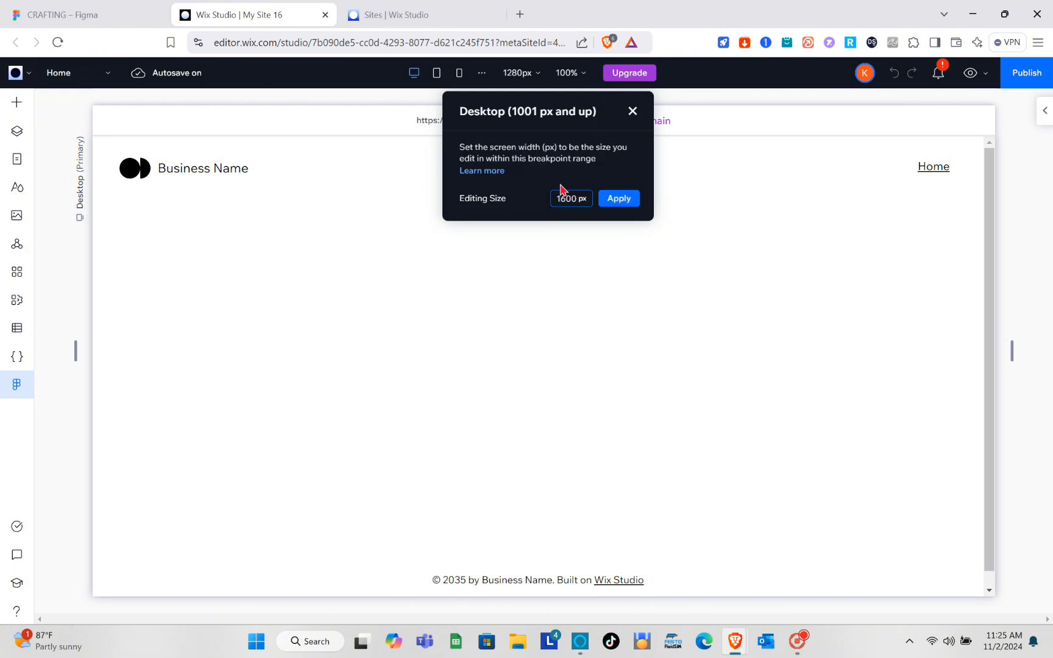
{"action": "left_click", "coordinate": [619, 199]}
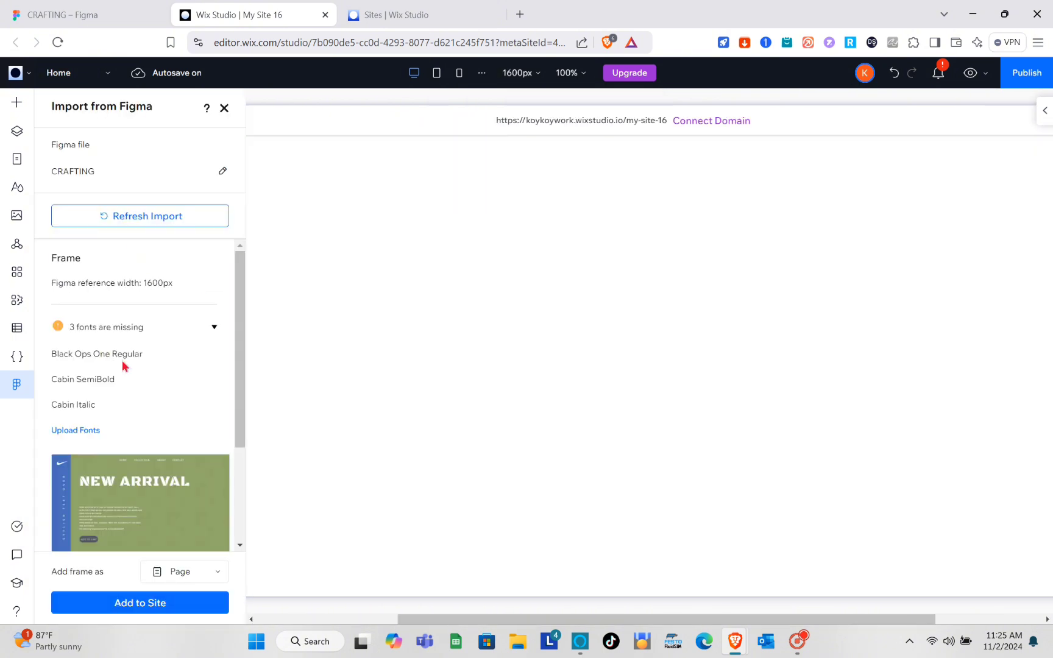
Review the missing-fonts list, then go back to the CRAFTING file in Figma.
{"action": "scroll", "coordinate": [141, 350], "scroll_direction": "down", "scroll_amount": 1}
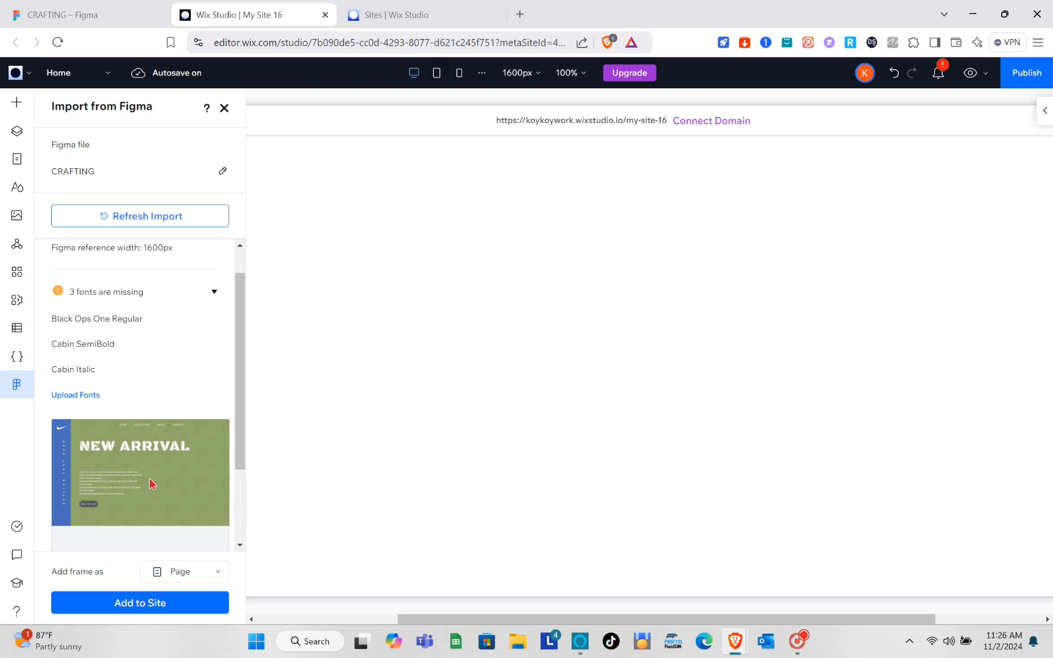
{"action": "scroll", "coordinate": [151, 483], "scroll_direction": "up", "scroll_amount": 1}
{"action": "left_click", "coordinate": [215, 329]}
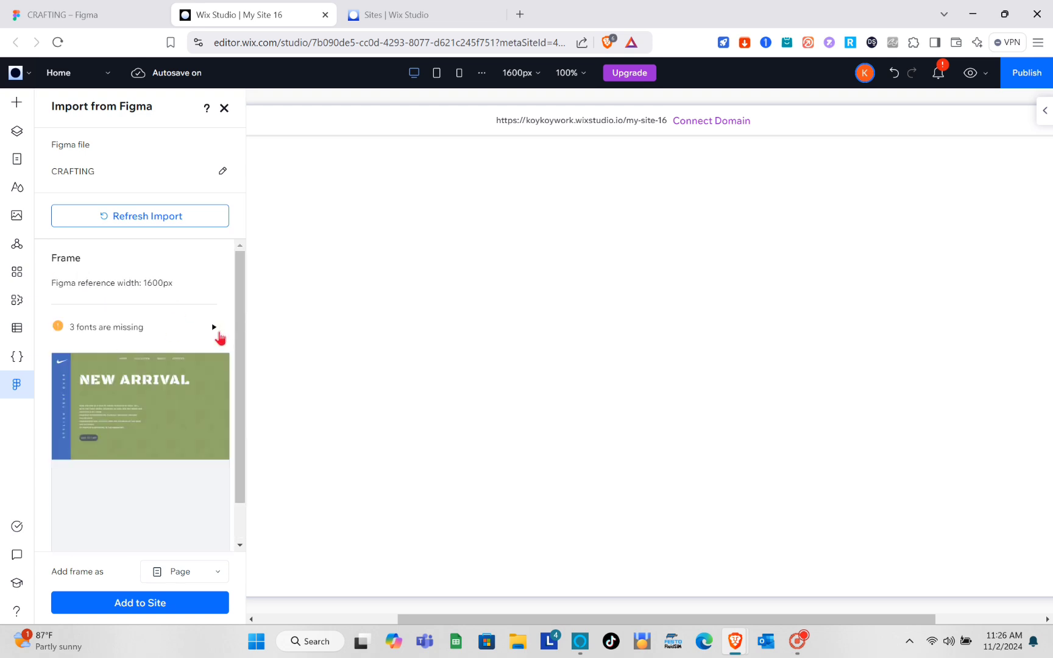
{"action": "scroll", "coordinate": [214, 337], "scroll_direction": "down", "scroll_amount": 1}
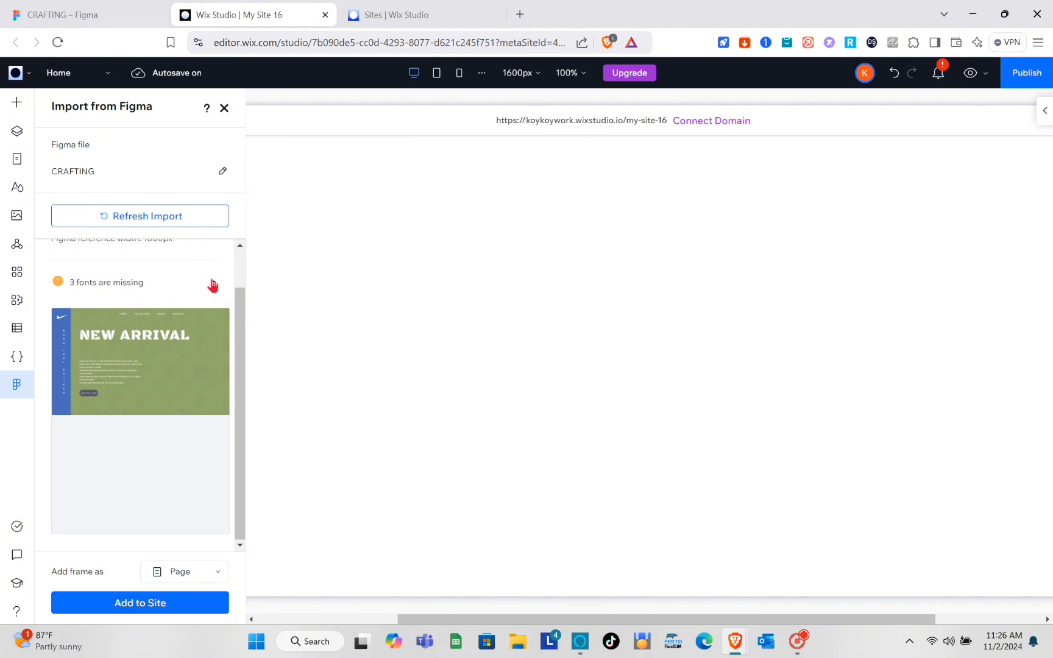
{"action": "left_click", "coordinate": [212, 285]}
{"action": "scroll", "coordinate": [189, 287], "scroll_direction": "up", "scroll_amount": 1}
{"action": "left_click", "coordinate": [135, 7]}
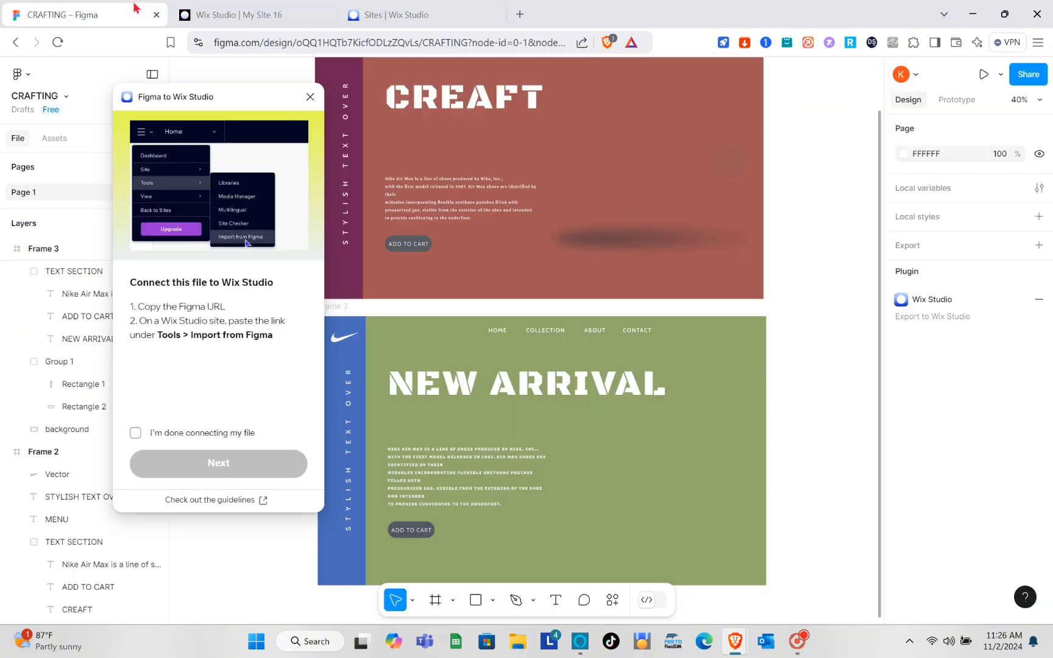
Confirm the file is connected and choose to export styles in the plugin.
{"action": "left_click", "coordinate": [136, 434]}
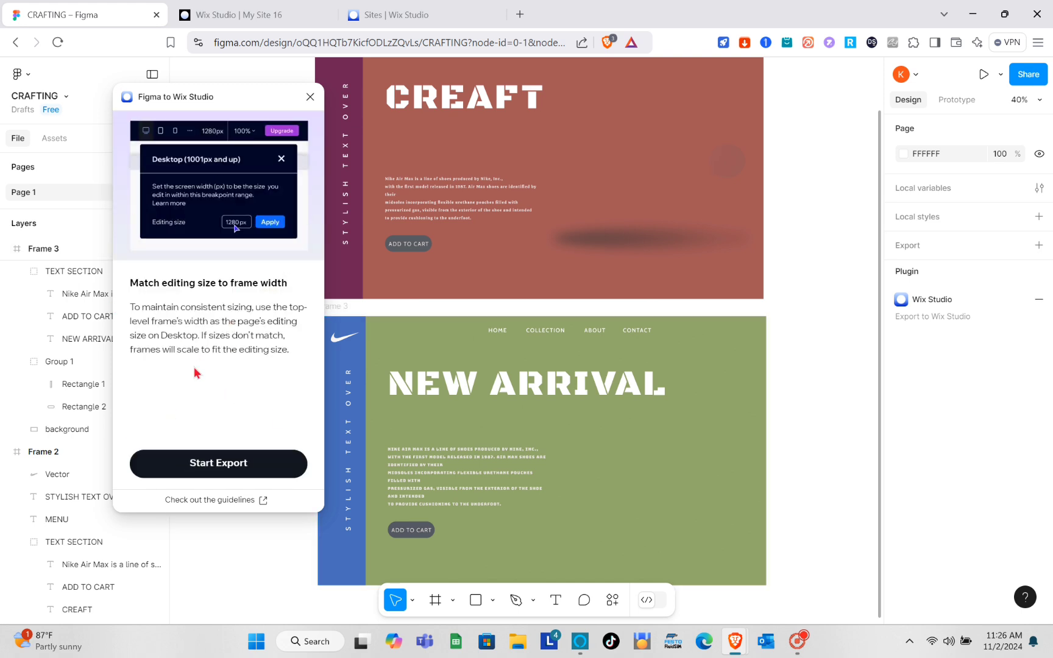
{"action": "left_click", "coordinate": [225, 466]}
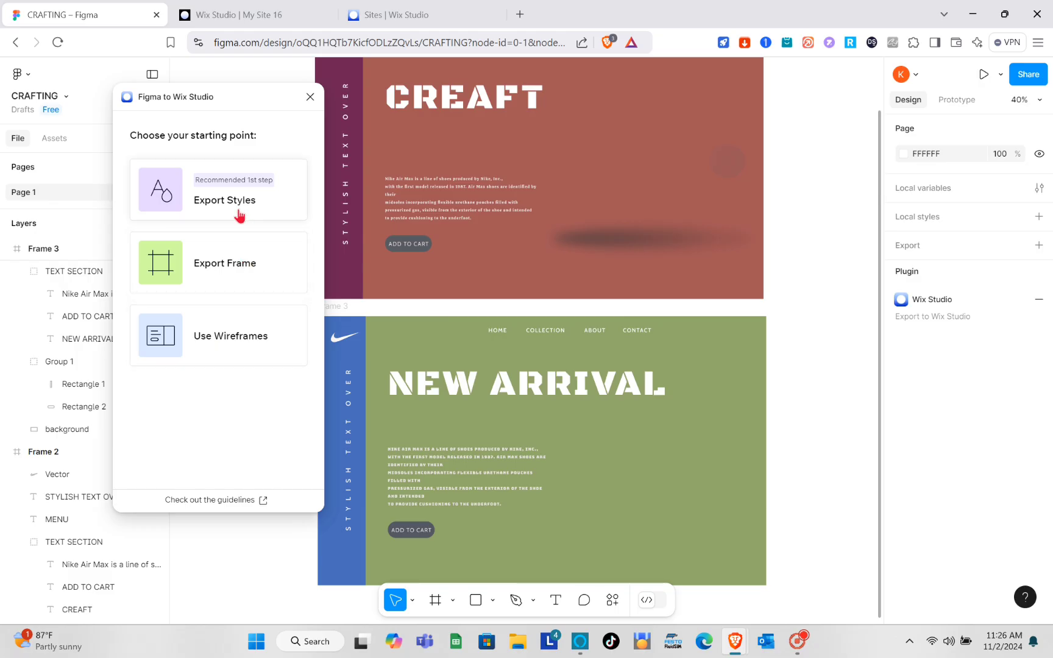
{"action": "left_click", "coordinate": [239, 213]}
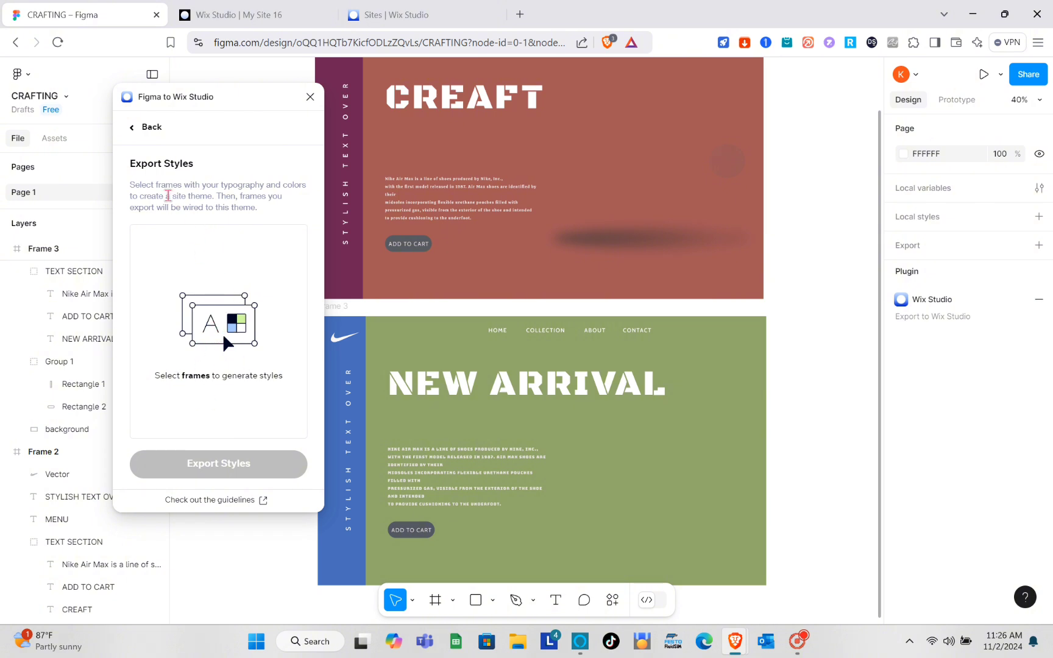
Select Frame 2 and export its colours and typography as styles.
{"action": "scroll", "coordinate": [516, 196], "scroll_direction": "up", "scroll_amount": 1}
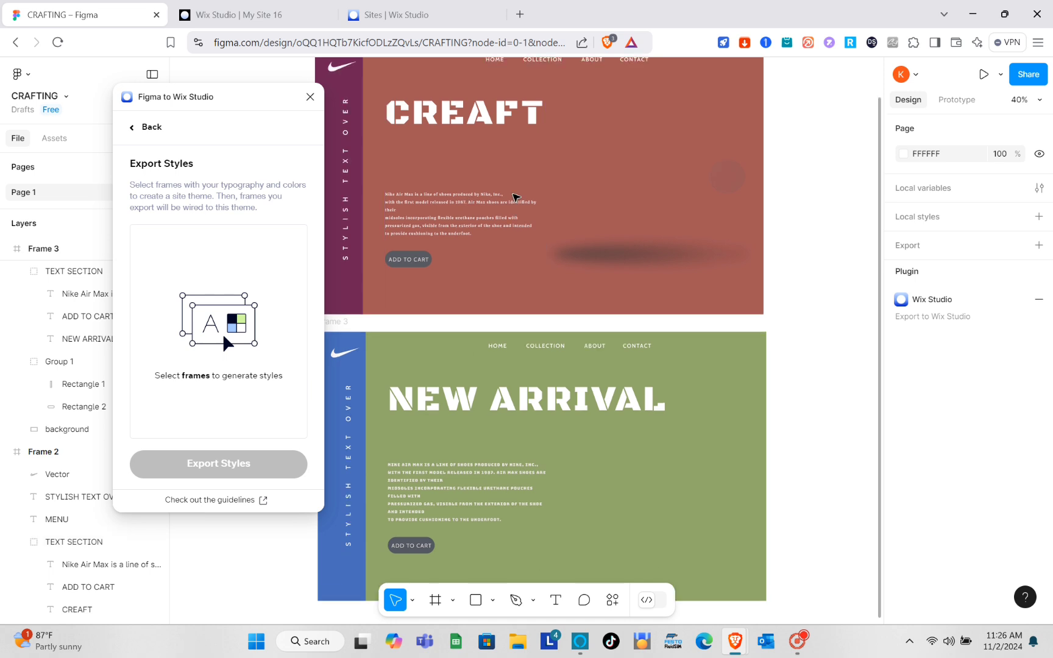
{"action": "scroll", "coordinate": [516, 197], "scroll_direction": "up", "scroll_amount": 5}
{"action": "left_click", "coordinate": [342, 145]}
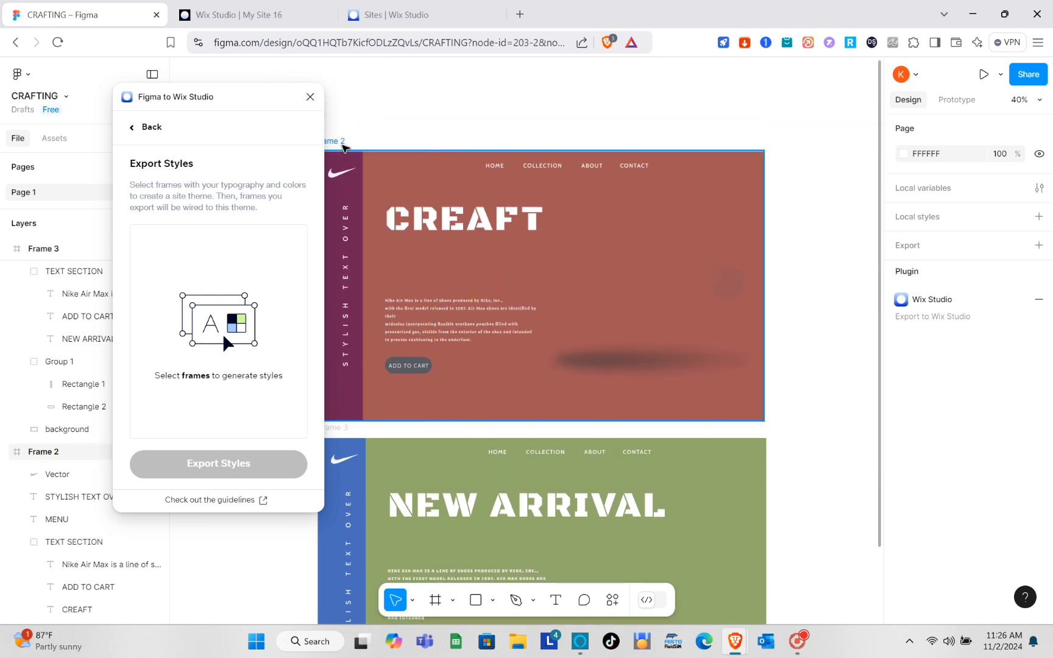
{"action": "left_click", "coordinate": [342, 145]}
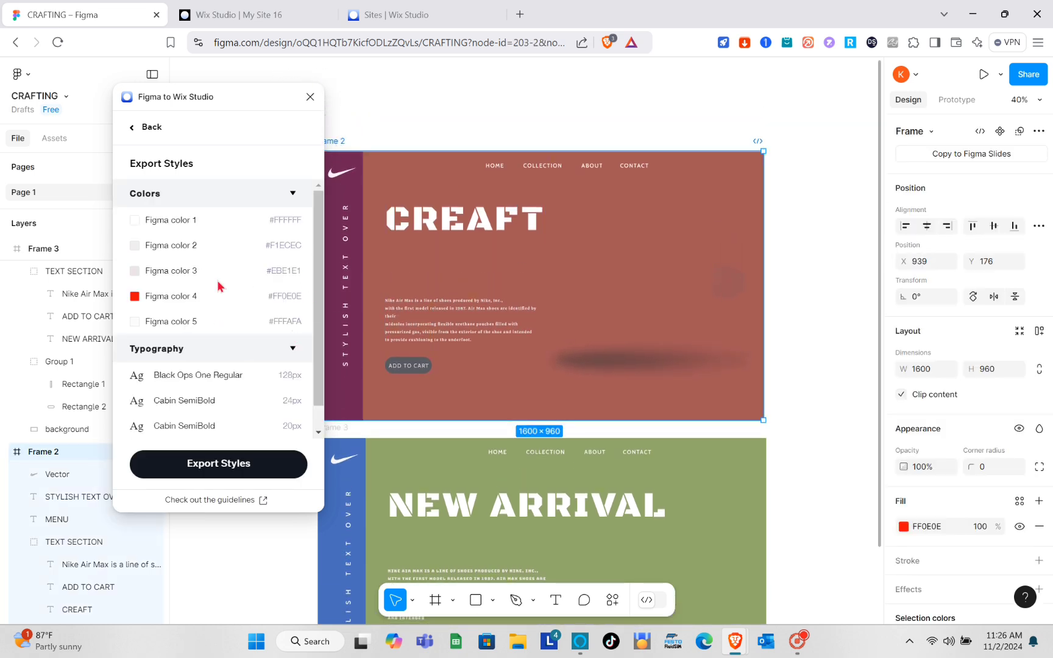
{"action": "scroll", "coordinate": [223, 293], "scroll_direction": "down", "scroll_amount": 1}
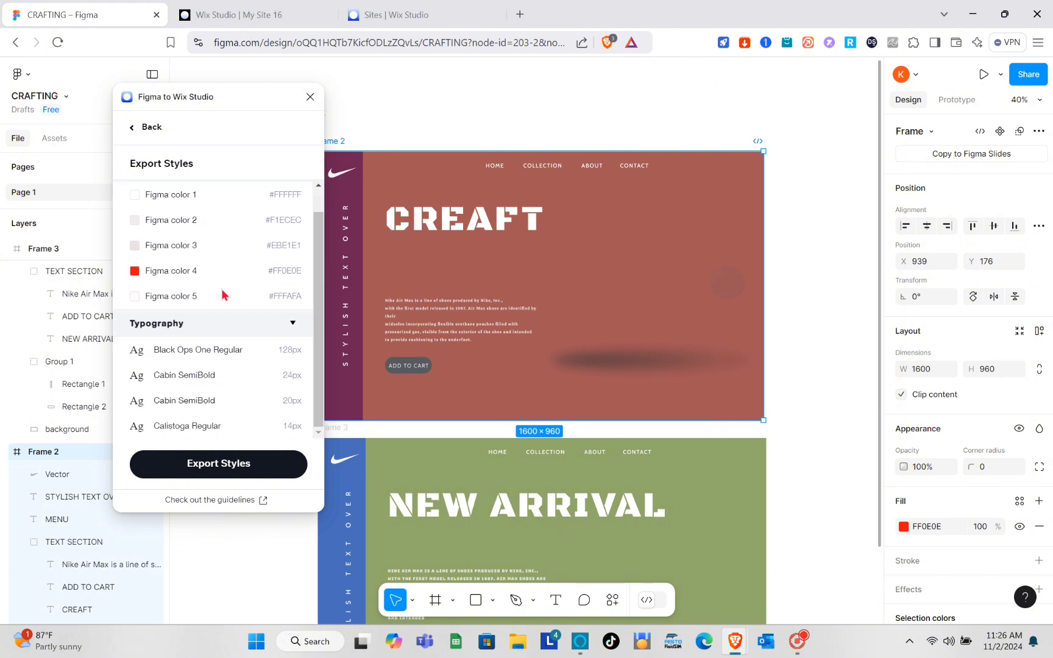
{"action": "left_click_drag", "start_coordinate": [253, 99], "coordinate": [198, 103]}
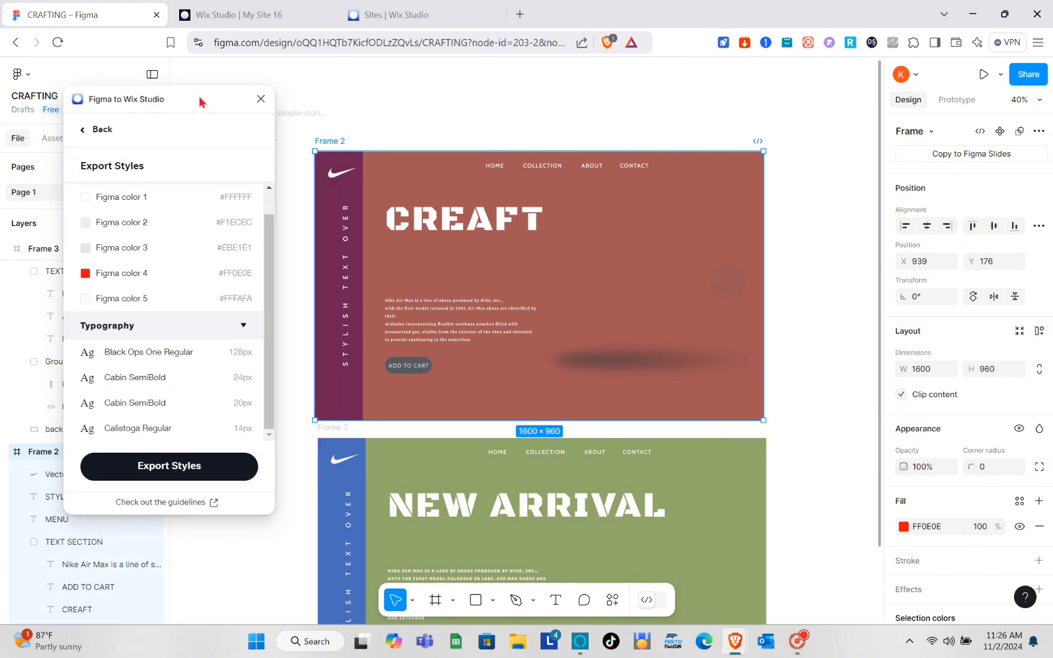
{"action": "left_click", "coordinate": [176, 478]}
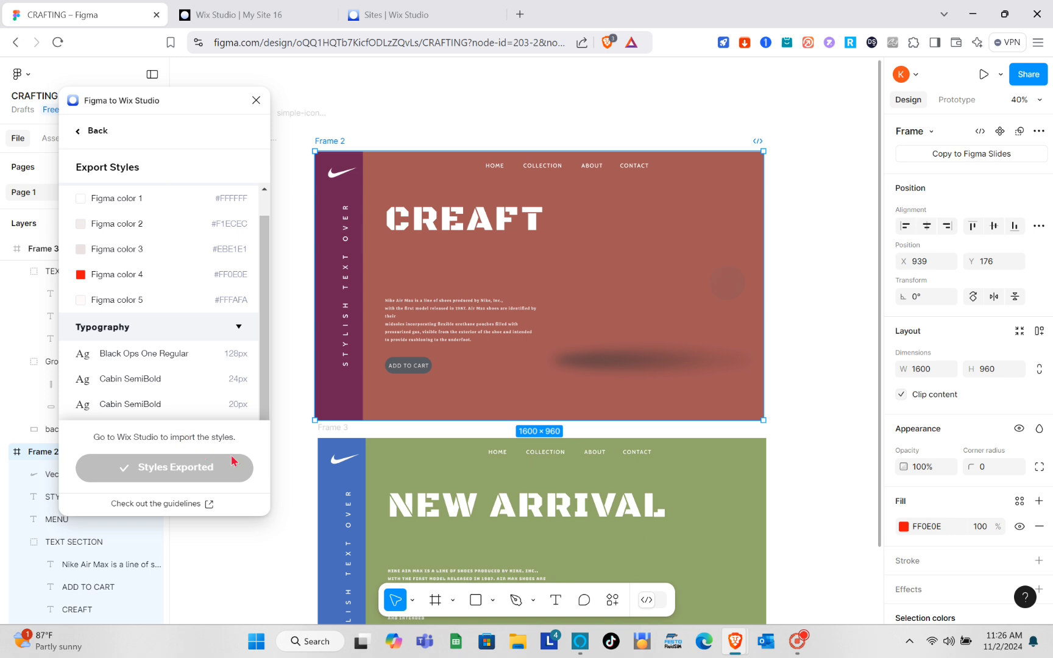
{"action": "left_click", "coordinate": [237, 15]}
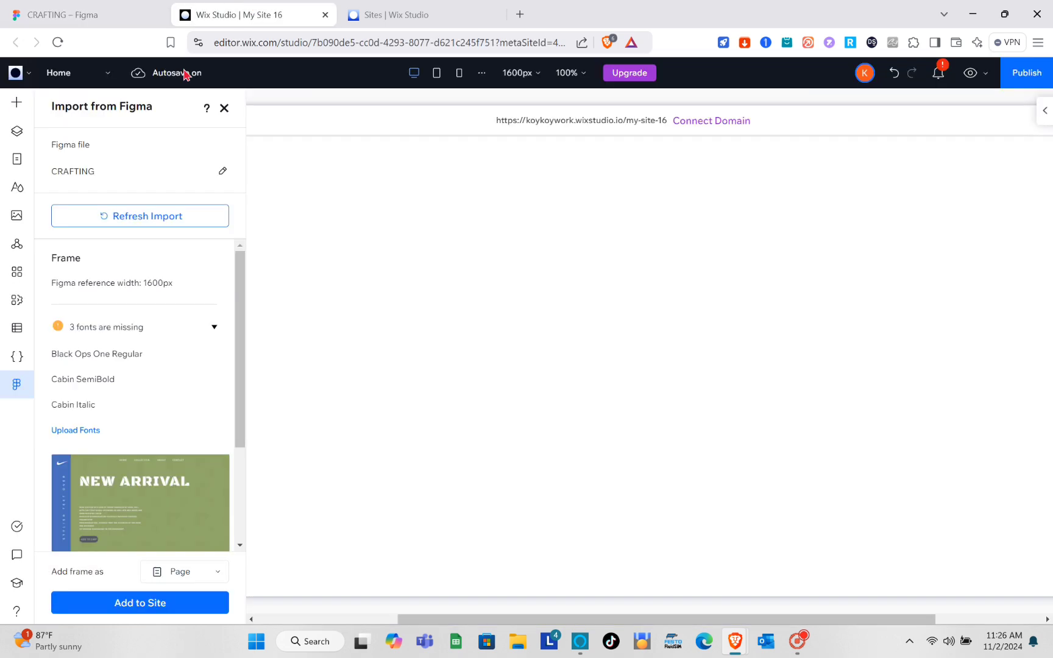
Refresh the import and apply the styles to the site, continuing without the missing fonts.
{"action": "left_click", "coordinate": [152, 215]}
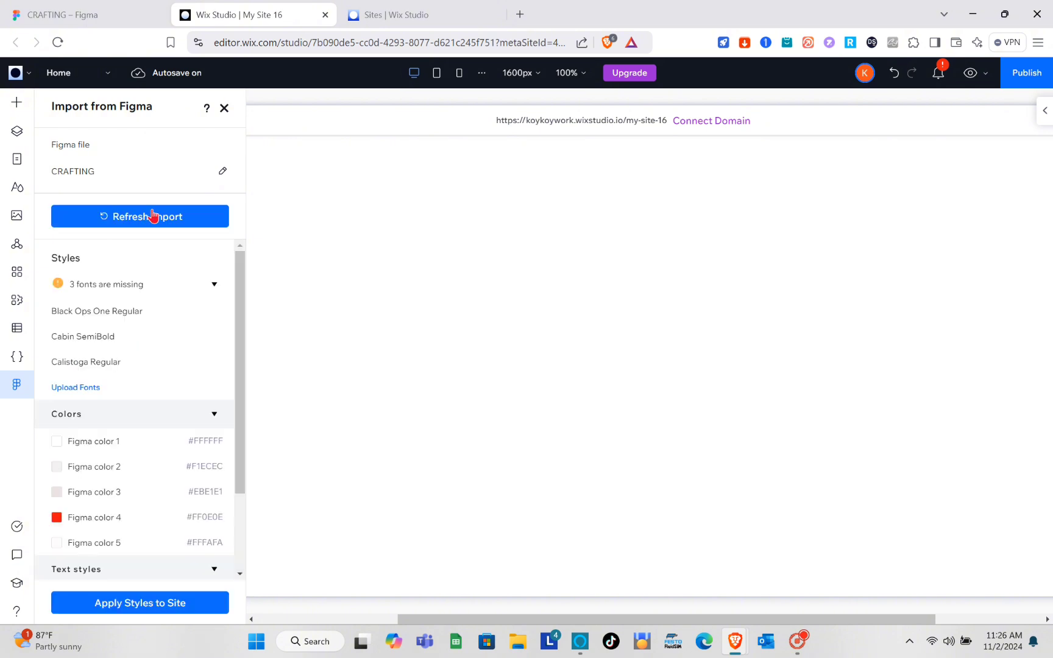
{"action": "scroll", "coordinate": [146, 420], "scroll_direction": "down", "scroll_amount": 2}
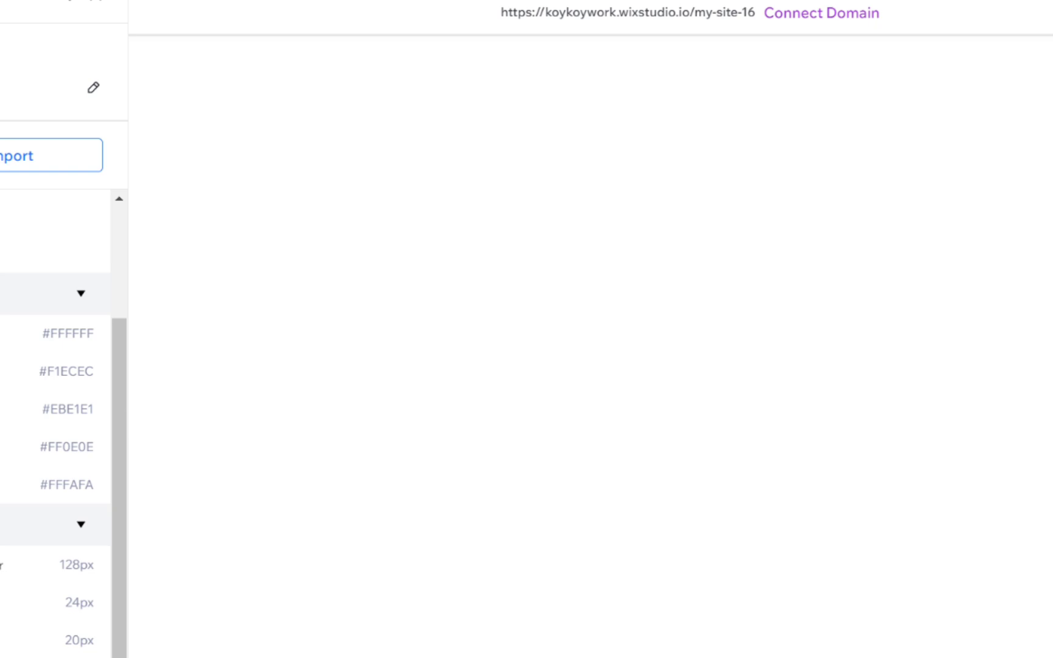
{"action": "left_click", "coordinate": [118, 603]}
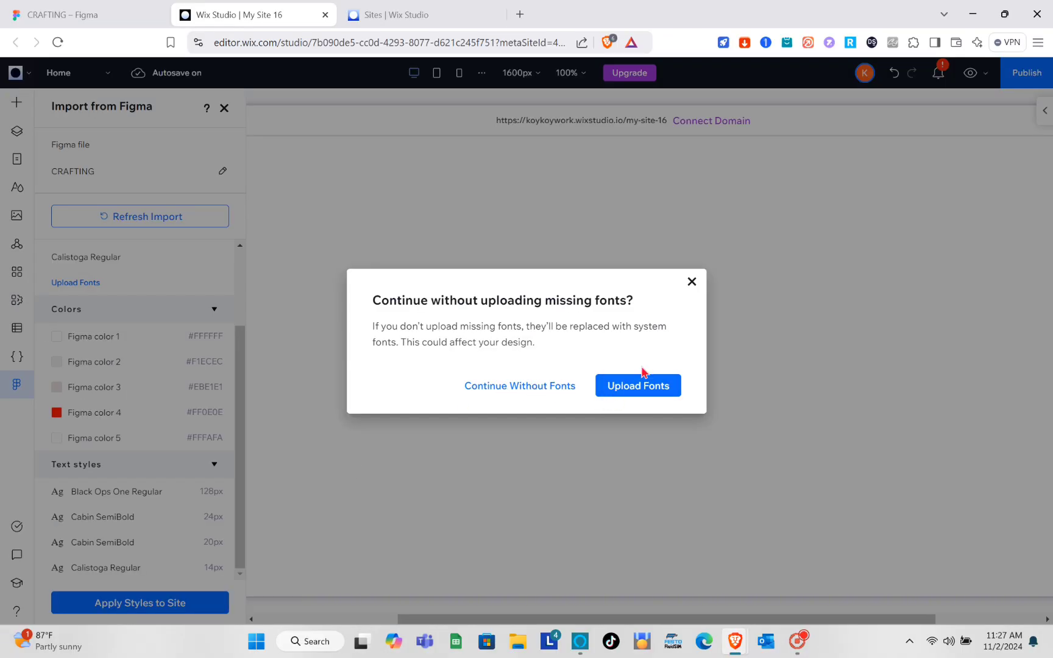
{"action": "left_click", "coordinate": [544, 390]}
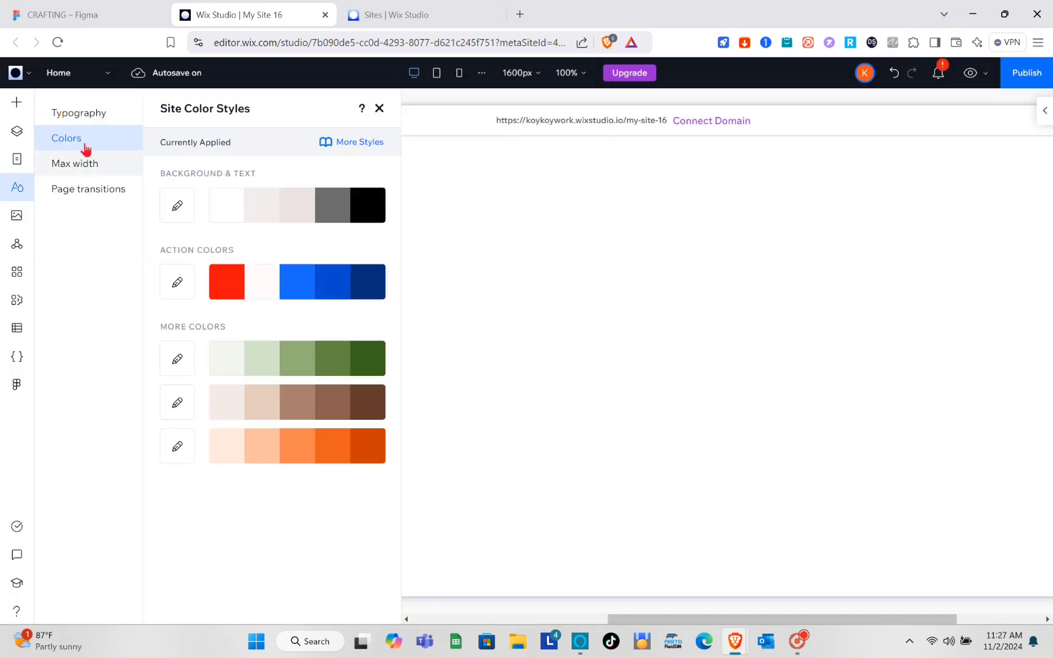
Review the Typography, Colors, Max width and Page transitions settings, then return to Figma.
{"action": "left_click", "coordinate": [98, 119]}
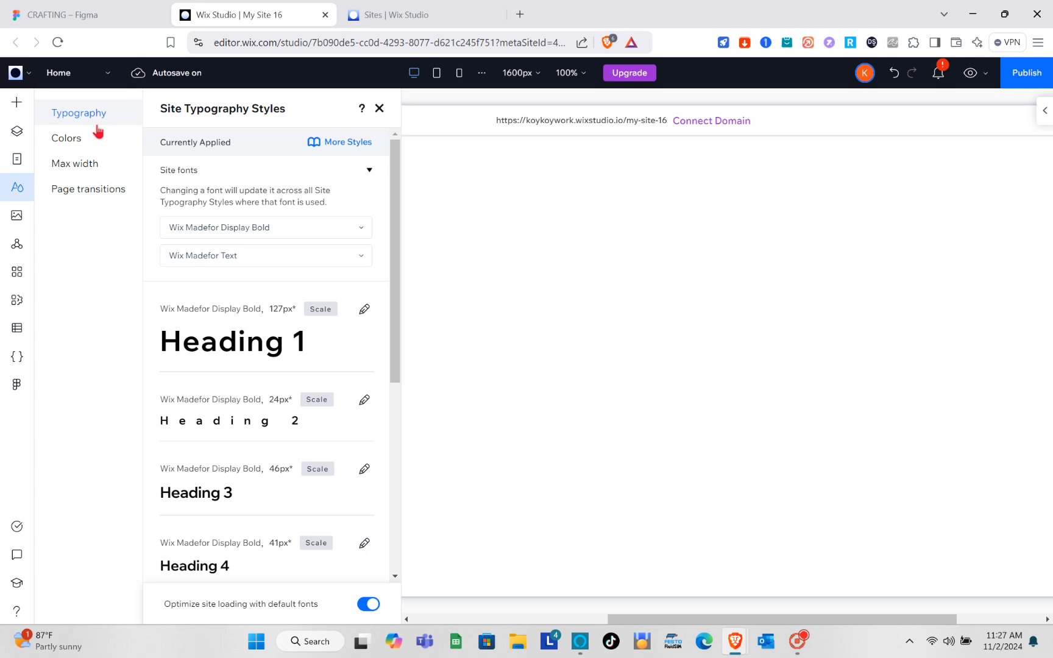
{"action": "left_click", "coordinate": [95, 139]}
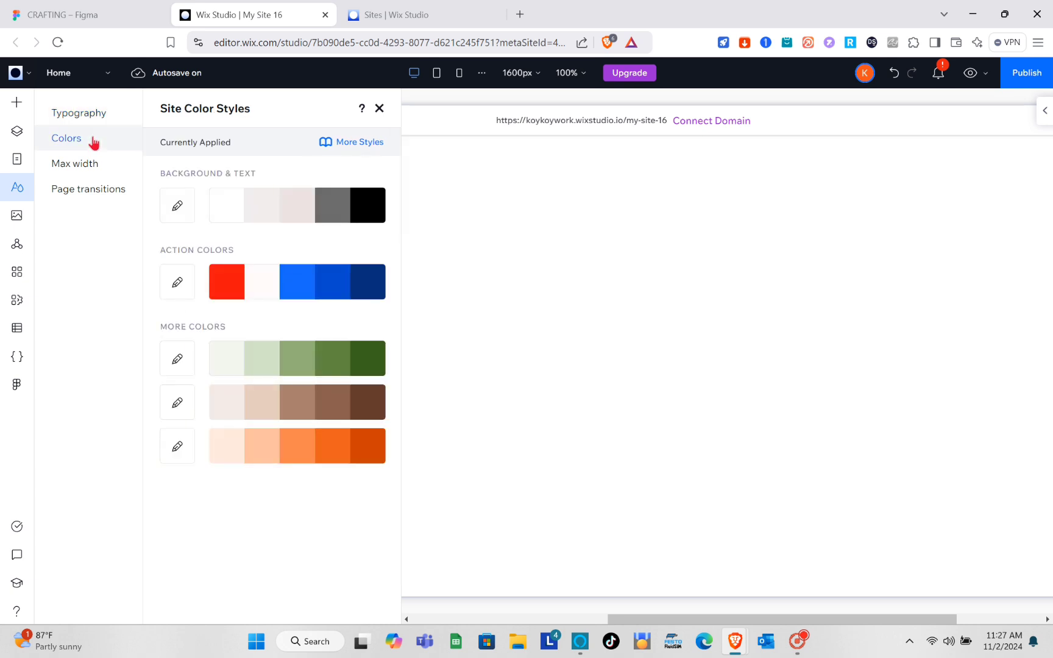
{"action": "left_click", "coordinate": [101, 170]}
{"action": "left_click", "coordinate": [103, 190]}
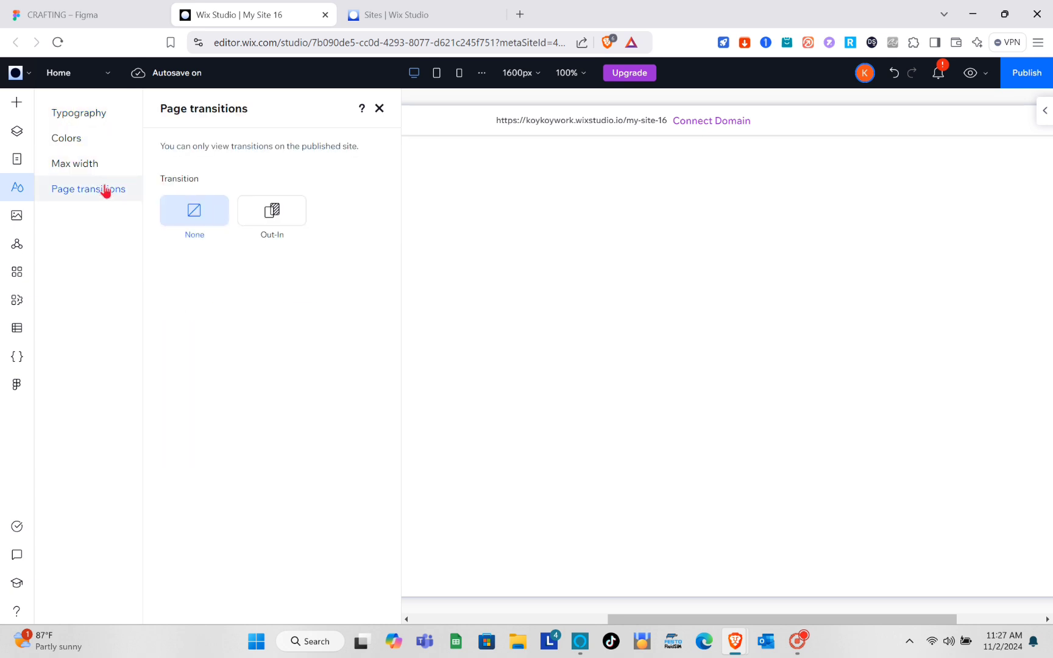
{"action": "left_click", "coordinate": [97, 119]}
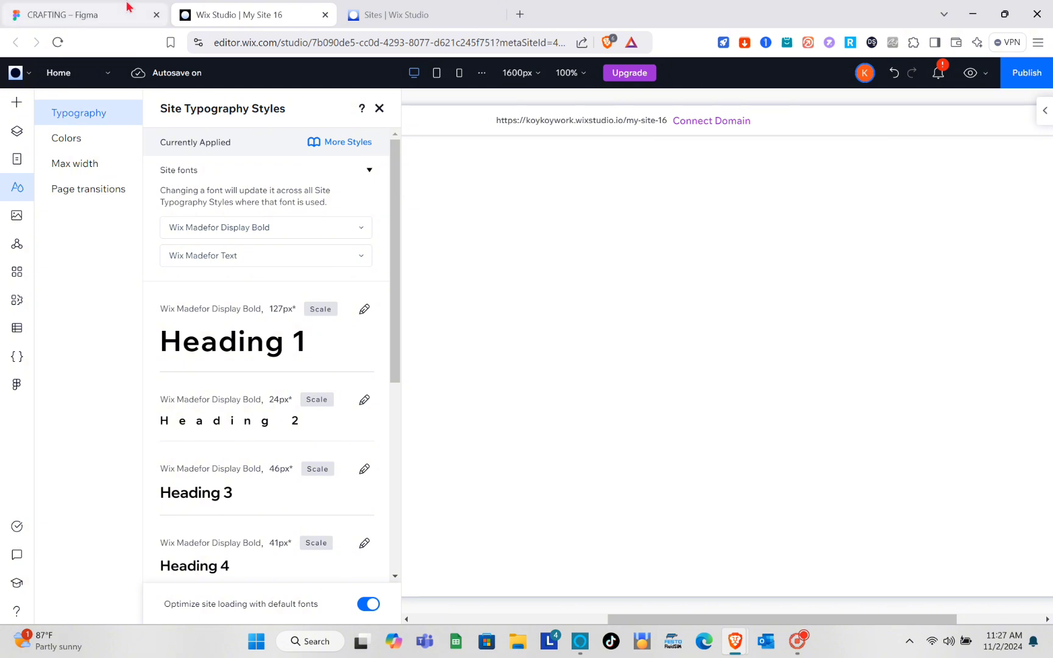
{"action": "key", "text": "ctrl+shift+Tab"}
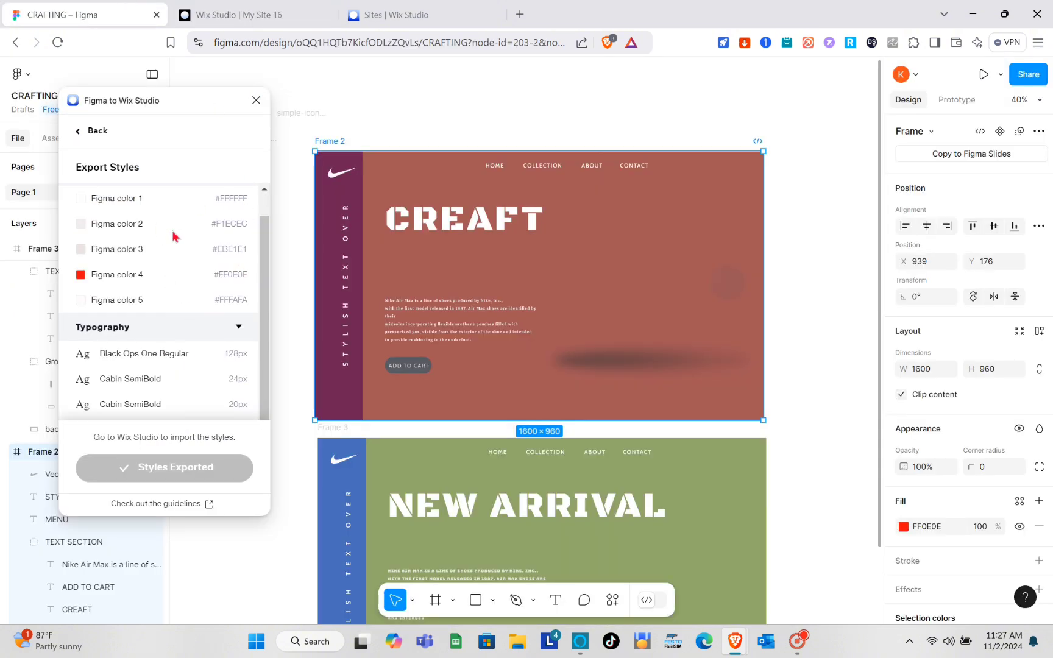
Relaunch the Figma to Wix Studio plugin, skipping the export setup steps.
{"action": "left_click", "coordinate": [255, 101]}
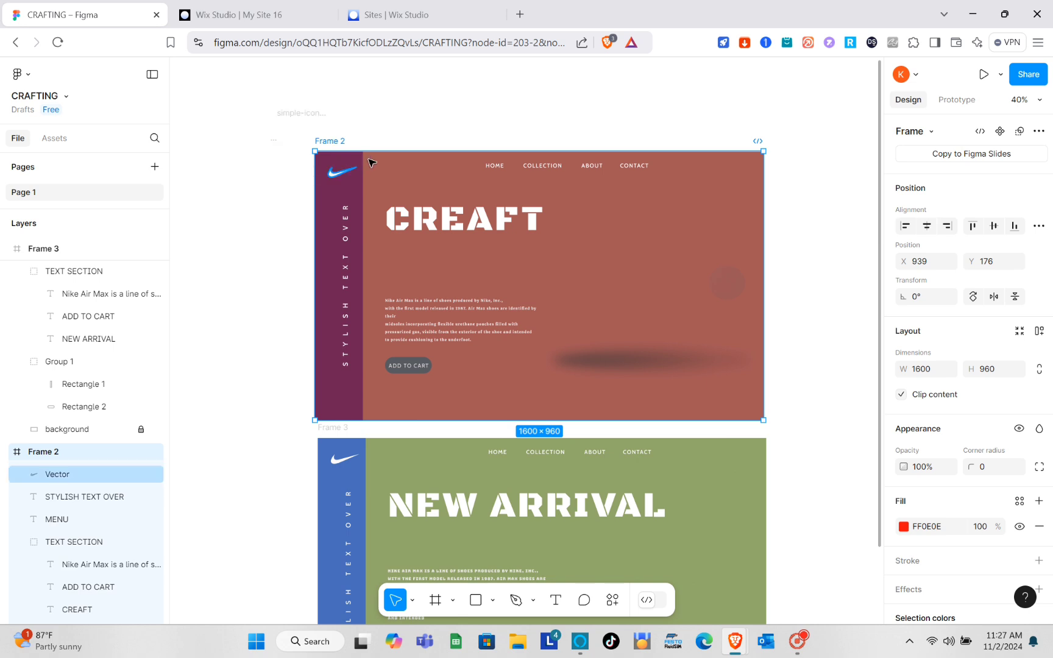
{"action": "left_click", "coordinate": [612, 600]}
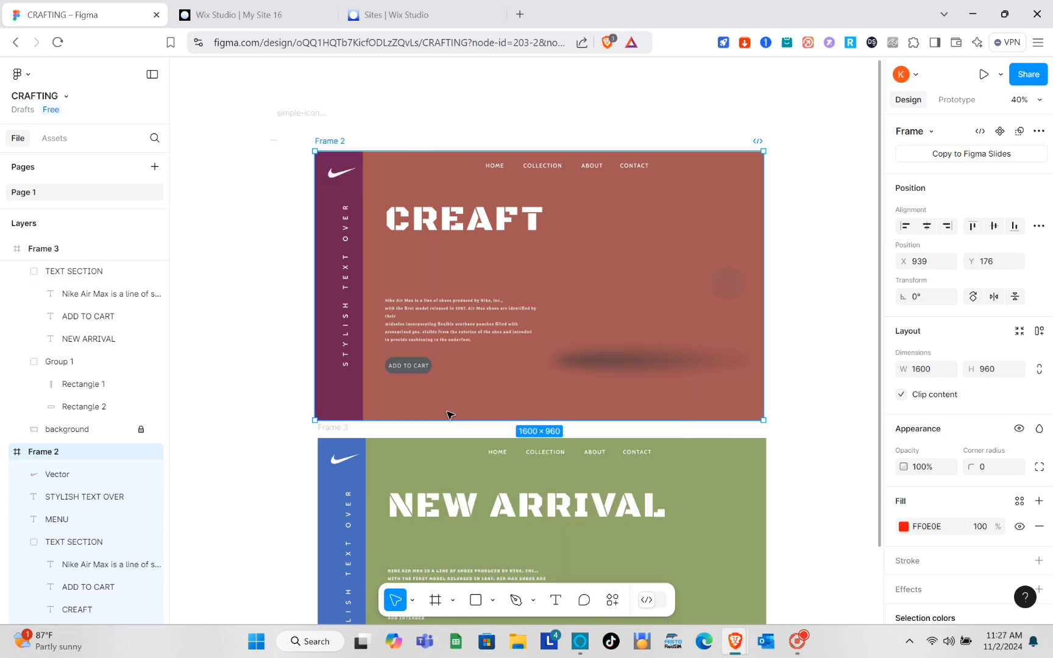
{"action": "left_click", "coordinate": [449, 415]}
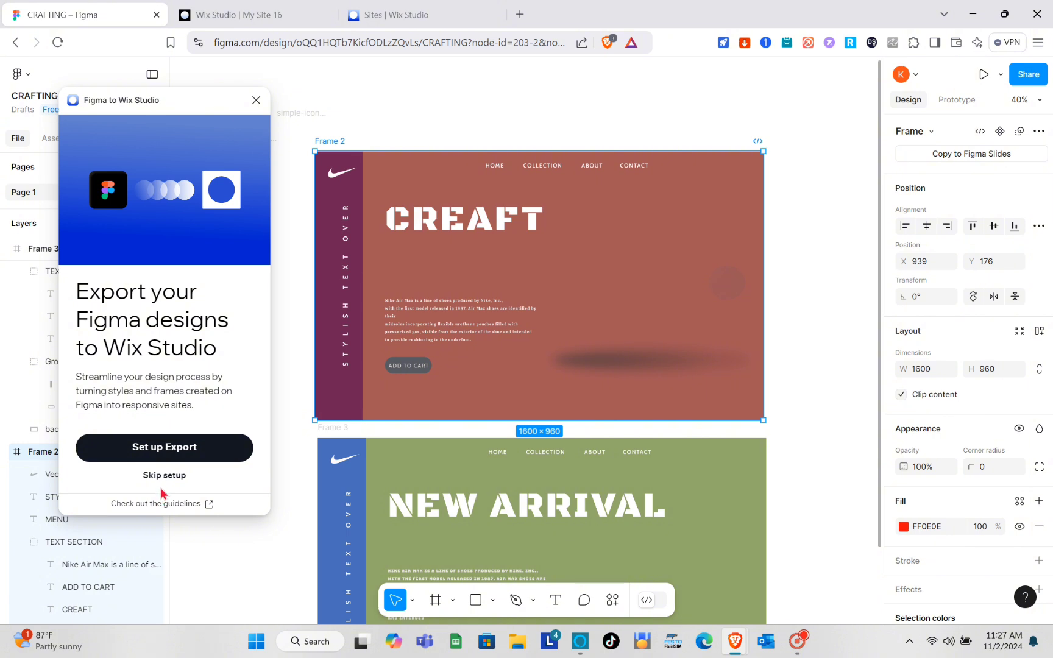
{"action": "left_click", "coordinate": [163, 477]}
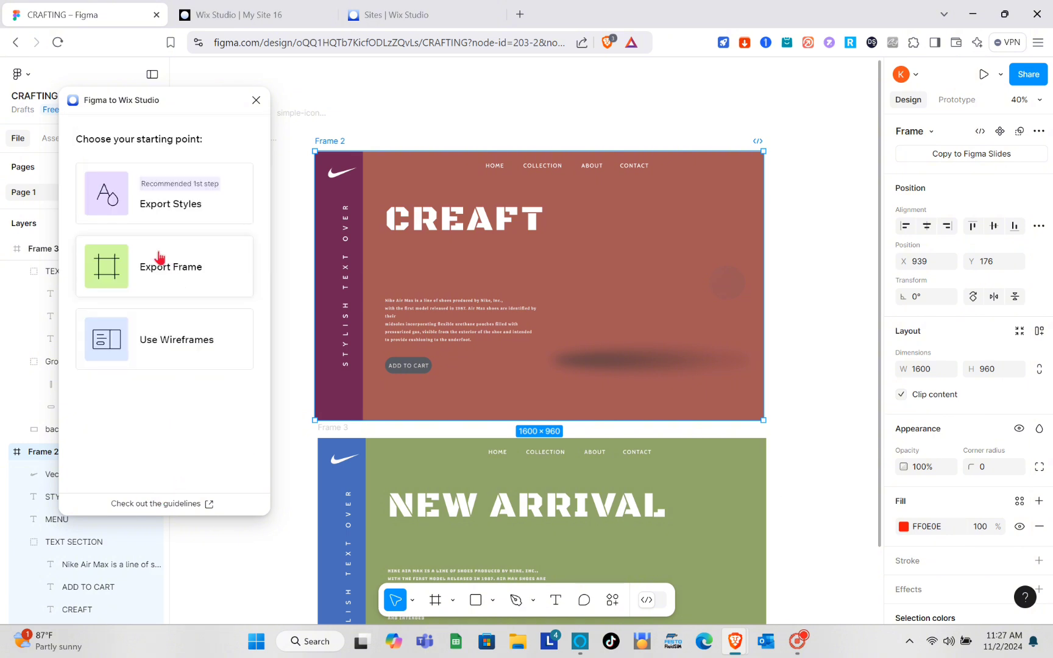
Export the 1600px Frame 2 to Wix Studio and return to the editor.
{"action": "left_click", "coordinate": [191, 276]}
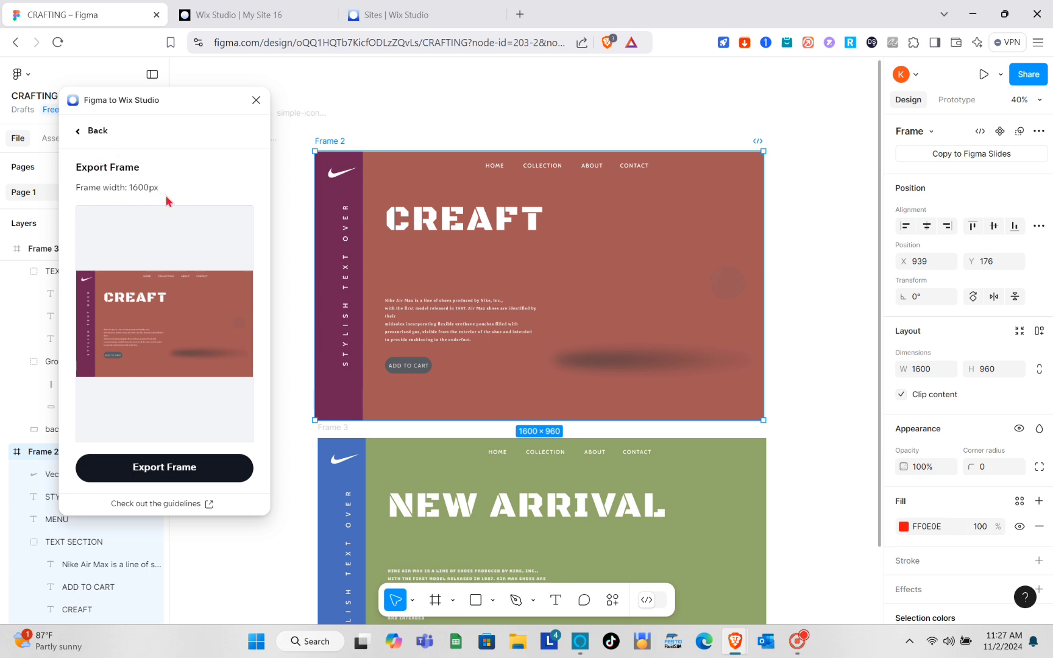
{"action": "left_click", "coordinate": [172, 475]}
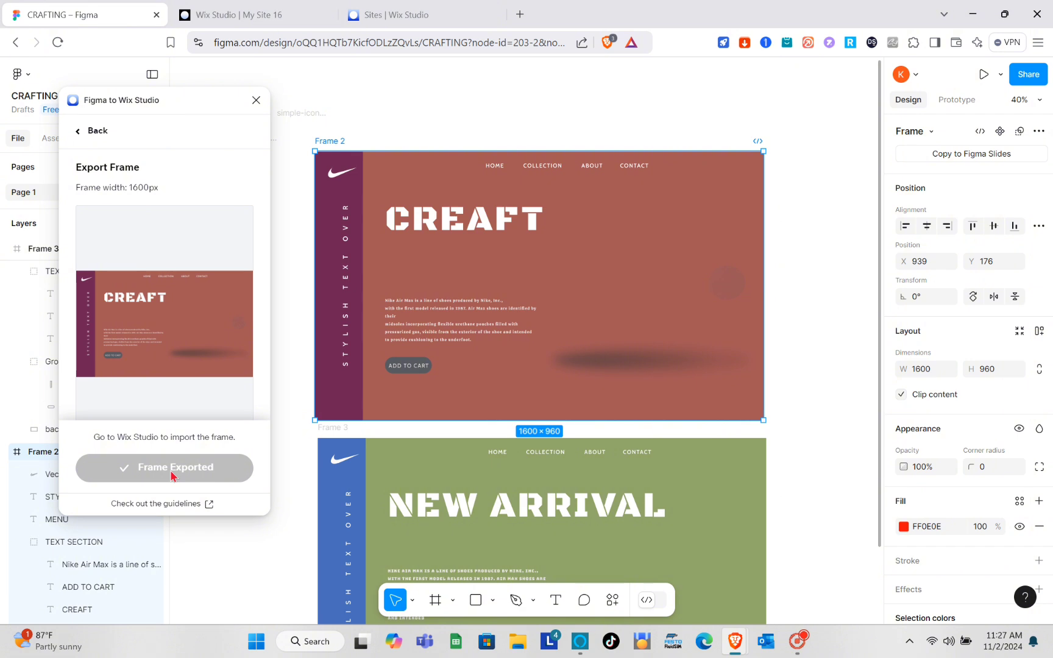
{"action": "left_click", "coordinate": [245, 12]}
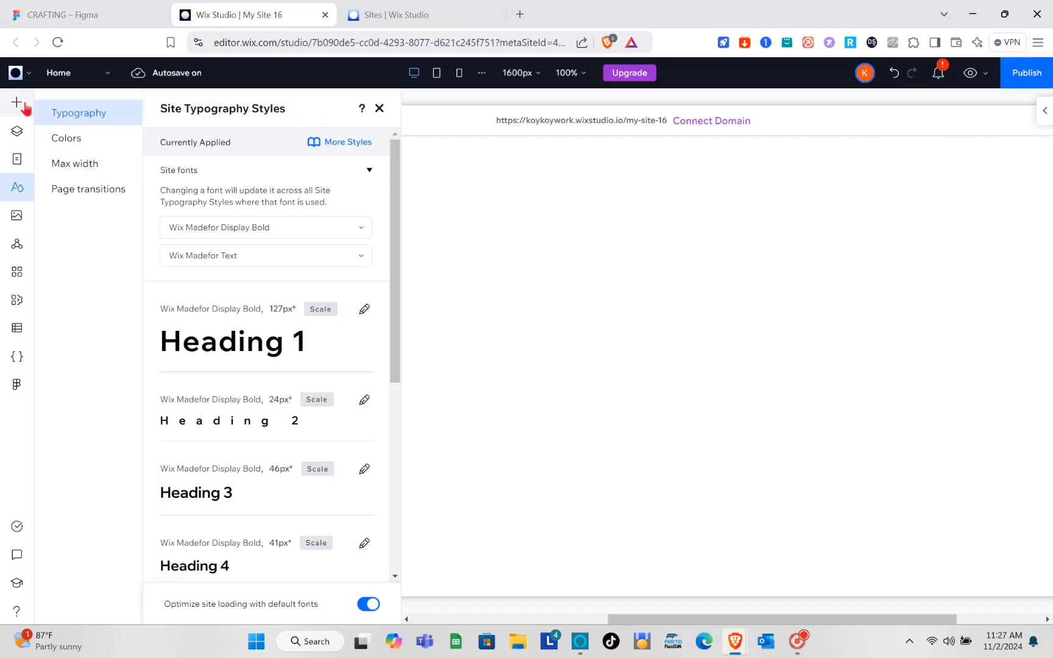
Refresh the CRAFTING Figma import and add Frame 2 to My Site 16 as a page.
{"action": "left_click", "coordinate": [17, 385]}
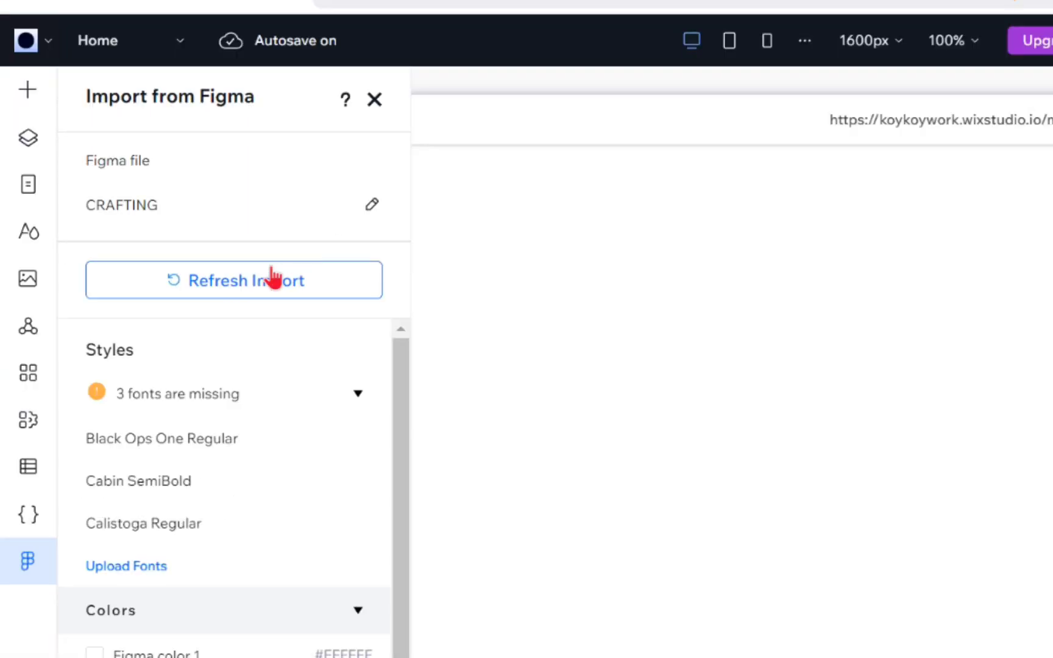
{"action": "left_click", "coordinate": [160, 219]}
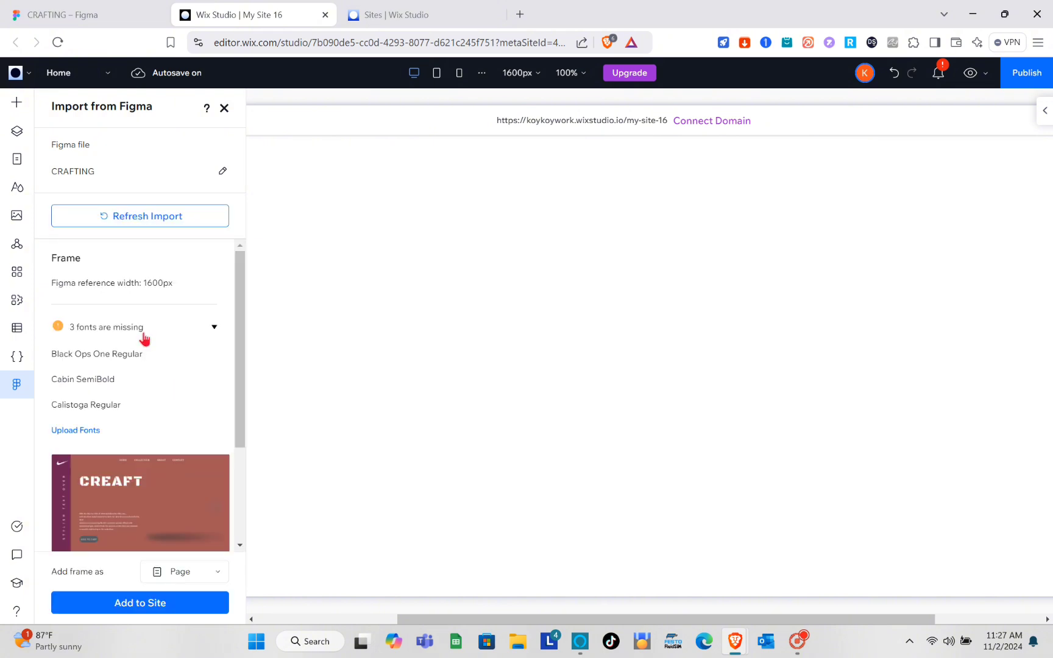
{"action": "scroll", "coordinate": [144, 338], "scroll_direction": "down", "scroll_amount": 3}
{"action": "scroll", "coordinate": [144, 339], "scroll_direction": "up", "scroll_amount": 1}
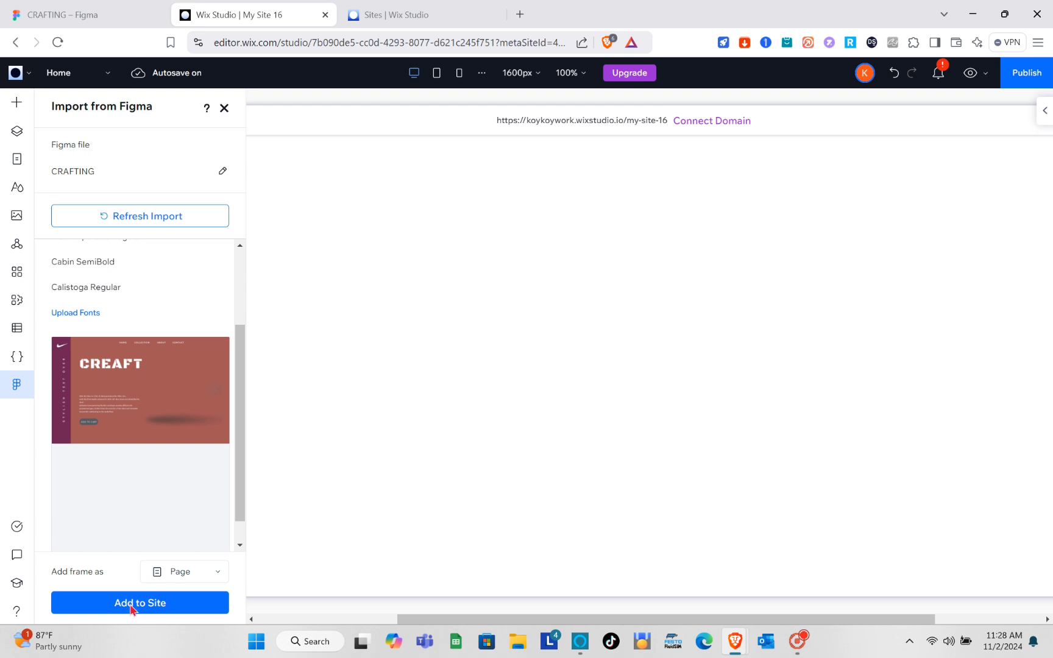
{"action": "left_click", "coordinate": [133, 608]}
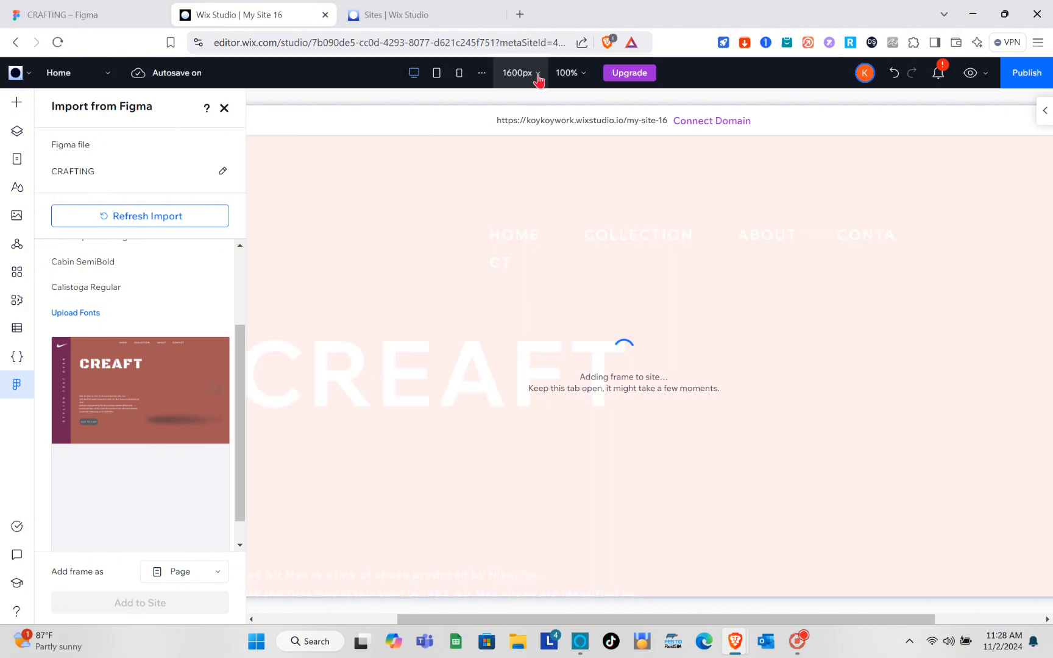
{"action": "left_click", "coordinate": [538, 74]}
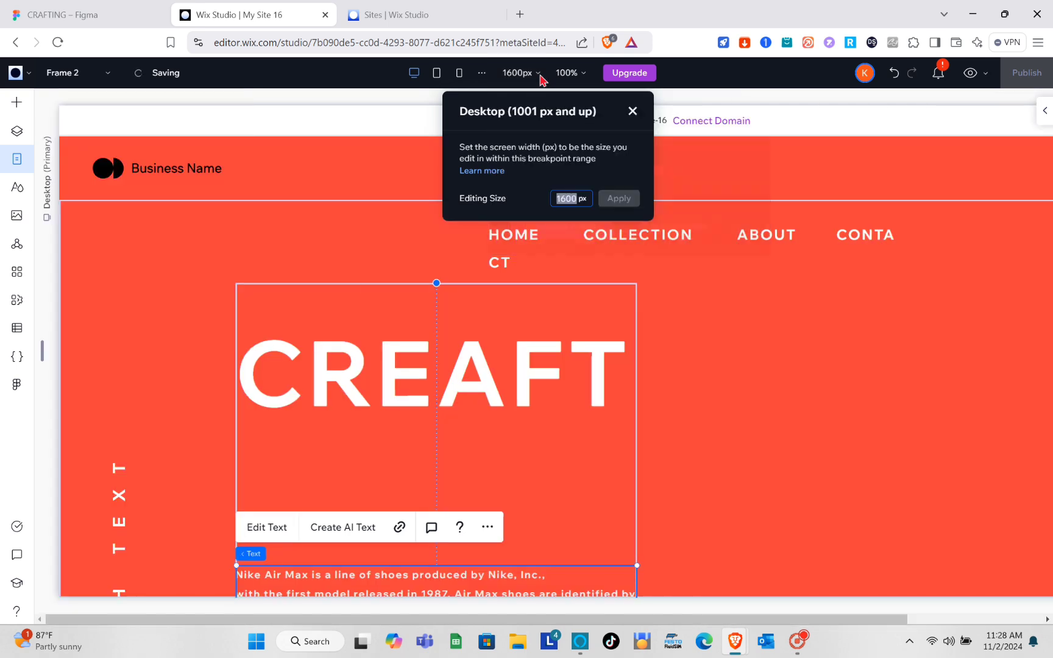
Review the 1600px desktop breakpoint width settings.
{"action": "left_click", "coordinate": [766, 373]}
{"action": "scroll", "coordinate": [766, 373], "scroll_direction": "down", "scroll_amount": 5}
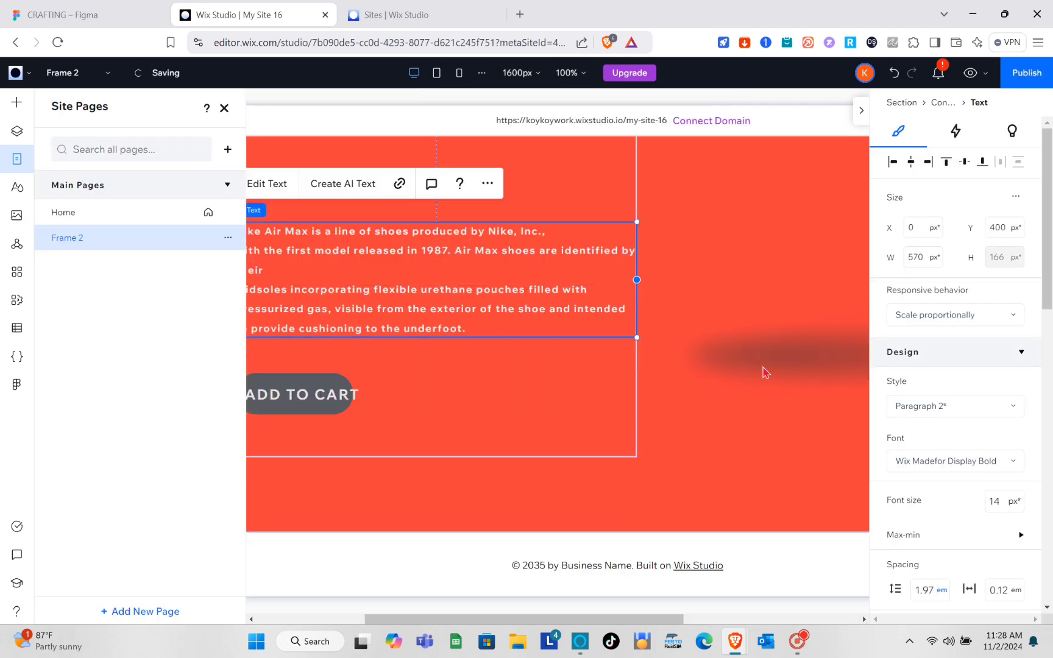
{"action": "scroll", "coordinate": [763, 368], "scroll_direction": "up", "scroll_amount": 5}
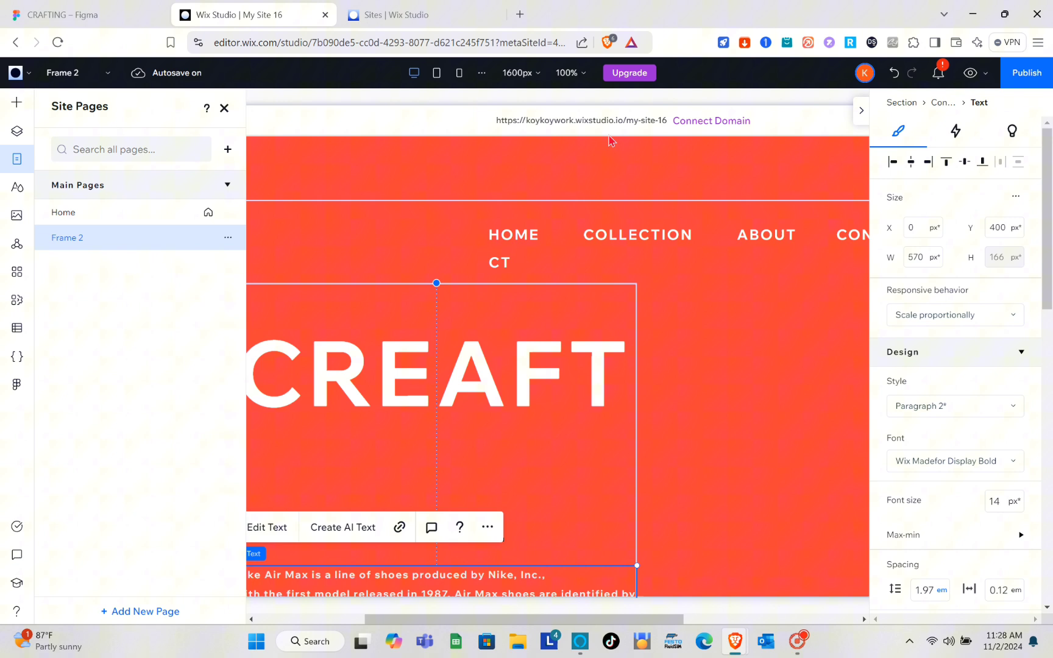
{"action": "left_click", "coordinate": [525, 75]}
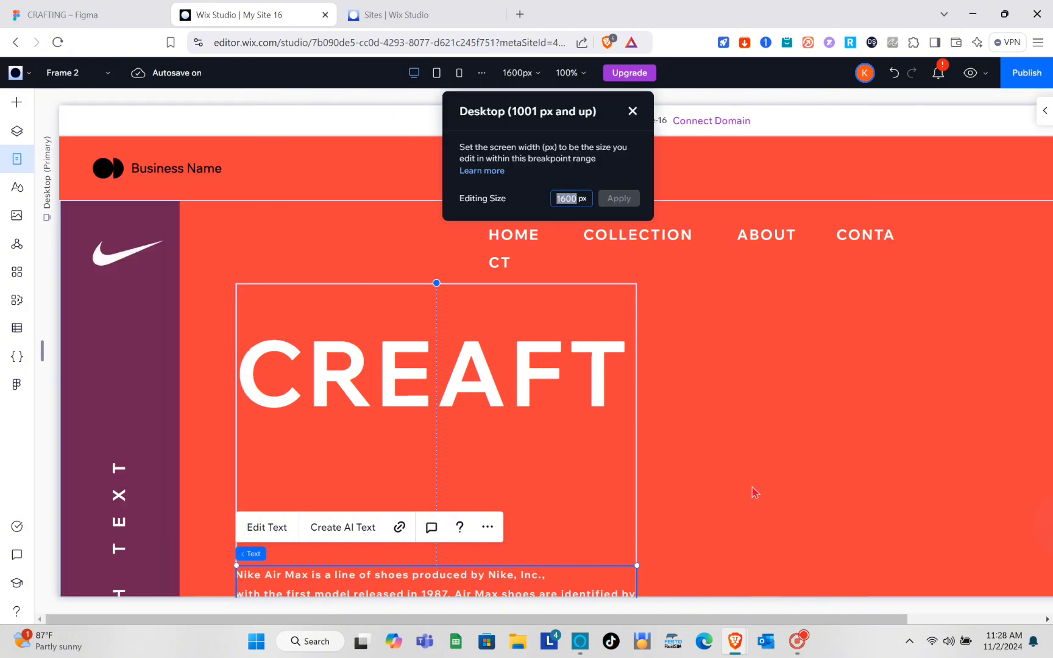
{"action": "left_click_drag", "start_coordinate": [702, 621], "coordinate": [804, 616]}
{"action": "left_click_drag", "start_coordinate": [876, 622], "coordinate": [897, 626]}
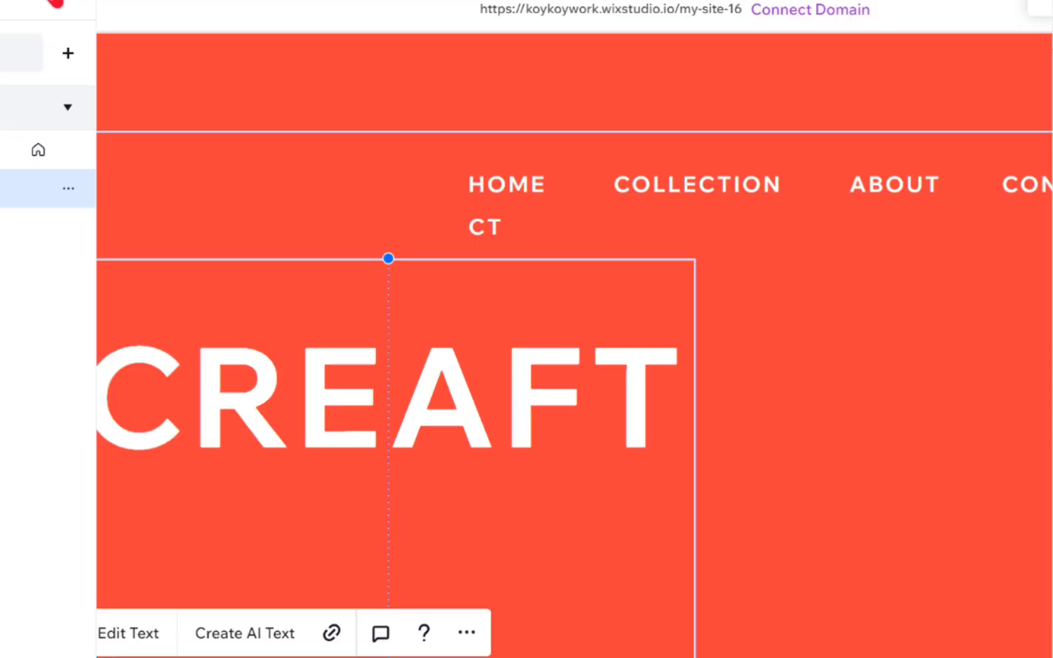
Close Site Pages and the inspector, then insert a blank section below the hero.
{"action": "left_click", "coordinate": [55, 2]}
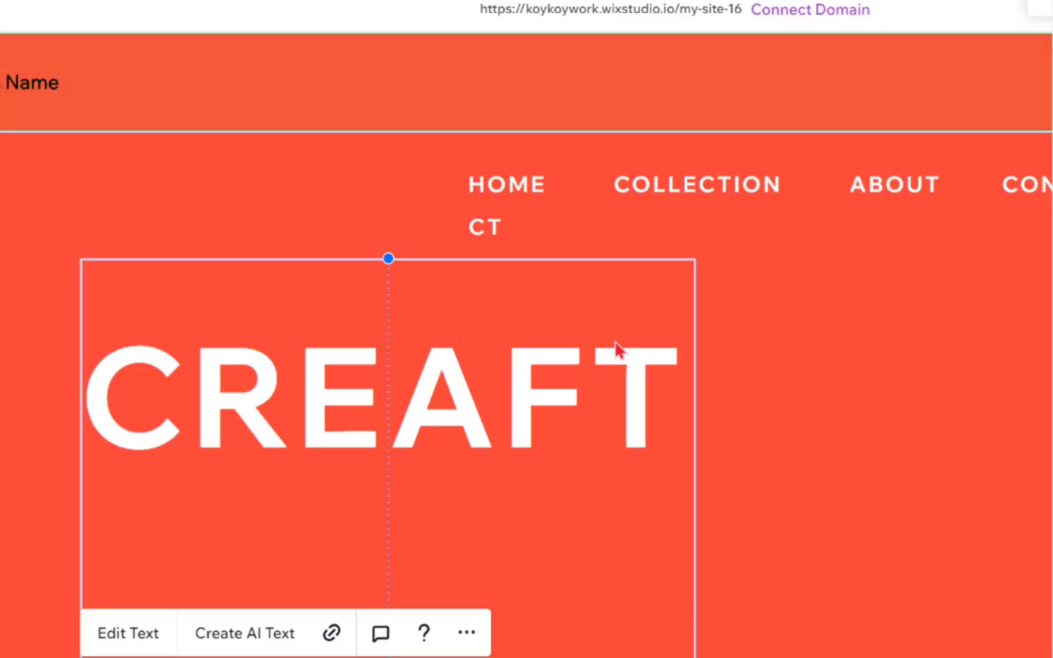
{"action": "left_click", "coordinate": [791, 369]}
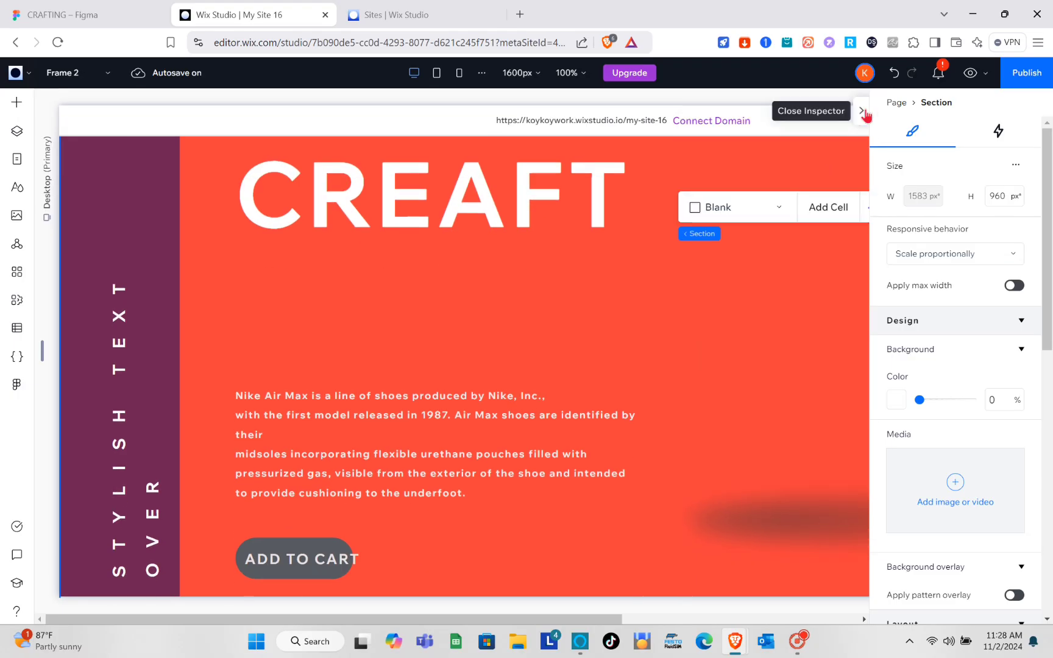
{"action": "left_click", "coordinate": [864, 114]}
{"action": "scroll", "coordinate": [804, 342], "scroll_direction": "down", "scroll_amount": 3}
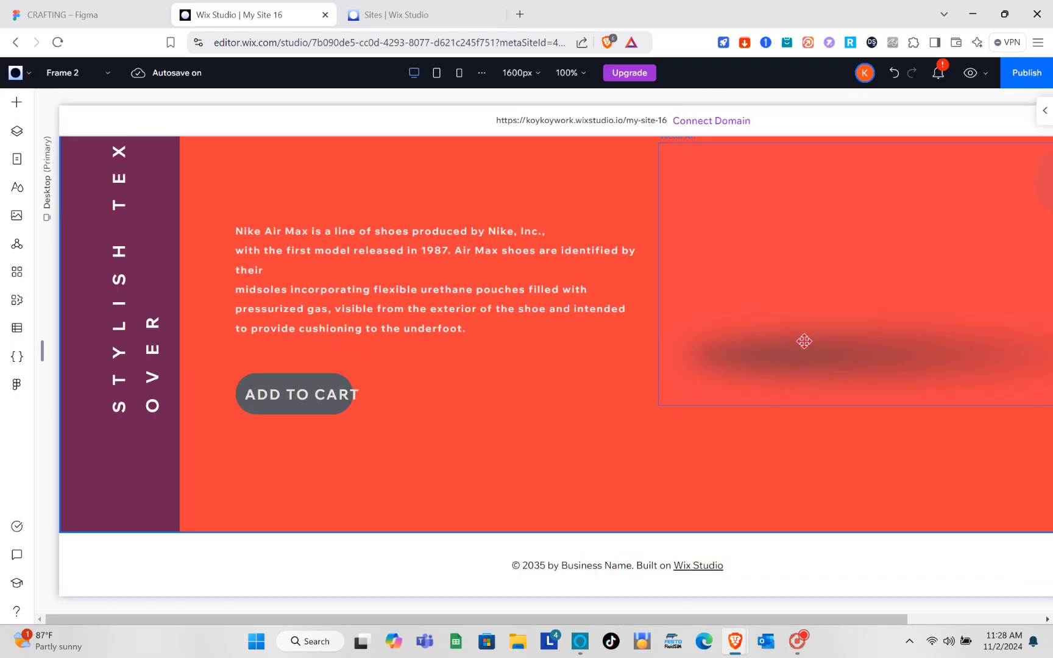
{"action": "scroll", "coordinate": [804, 341], "scroll_direction": "up", "scroll_amount": 3}
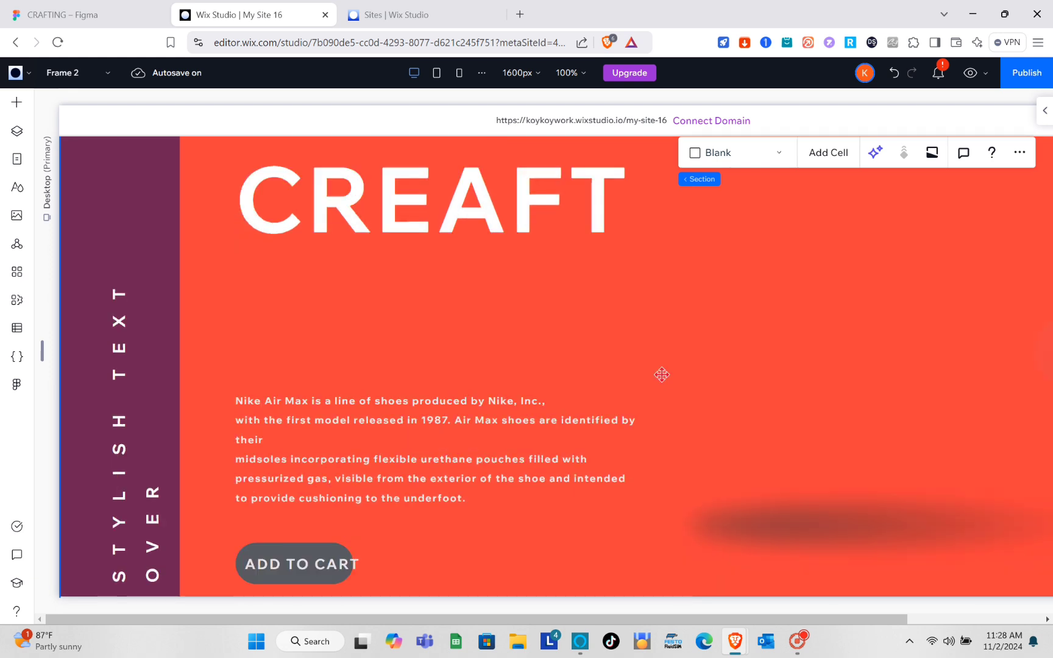
{"action": "scroll", "coordinate": [661, 374], "scroll_direction": "down", "scroll_amount": 3}
{"action": "mouse_move", "coordinate": [608, 541]}
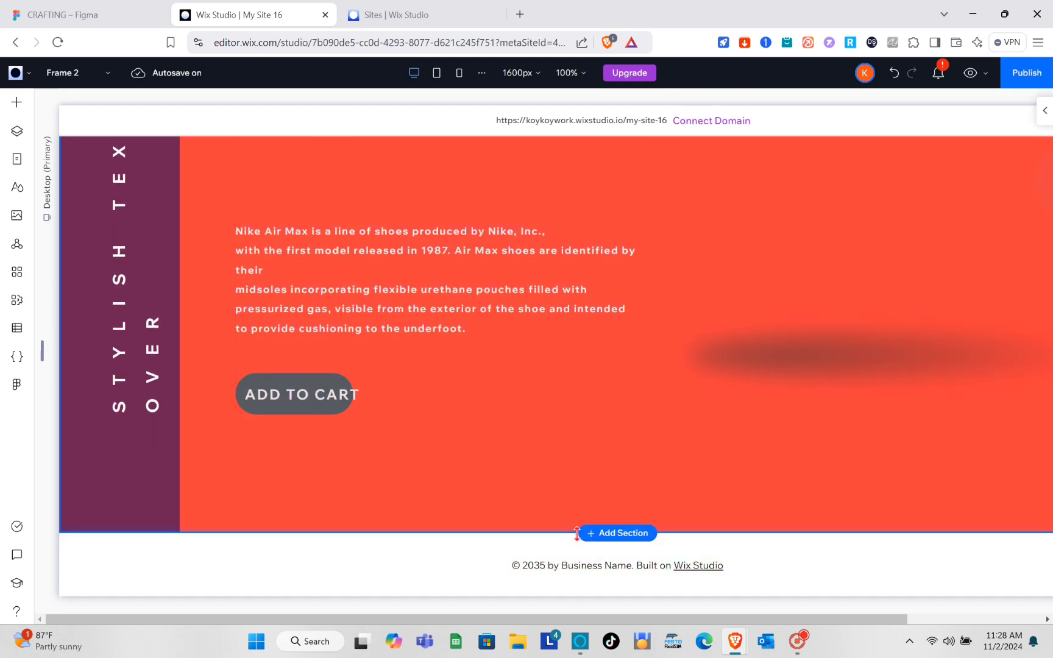
{"action": "left_click", "coordinate": [617, 535]}
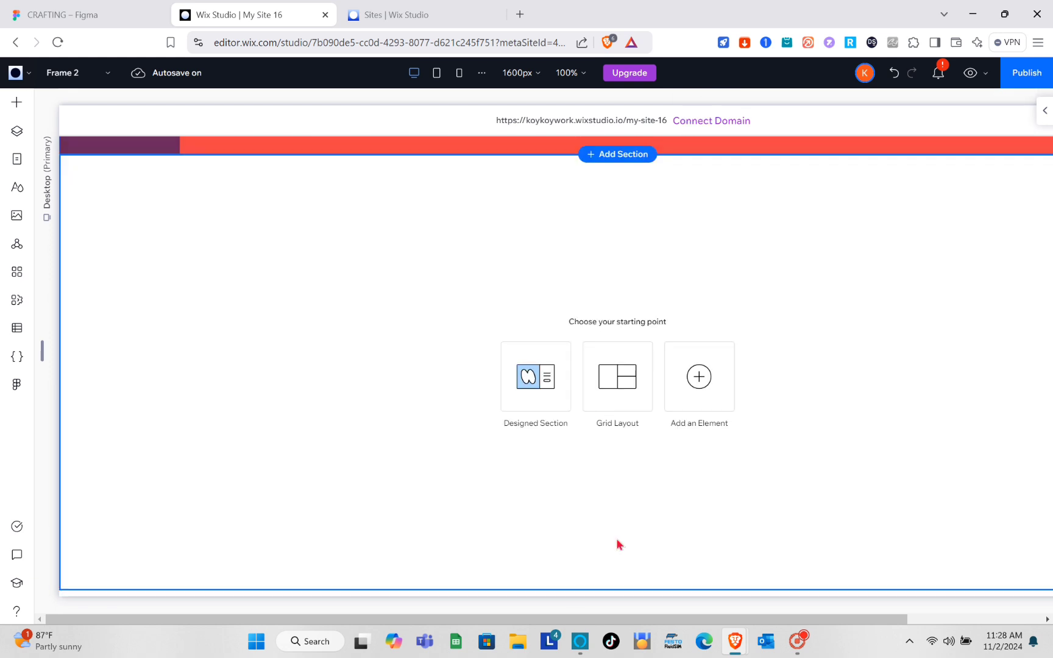
Select the CREAFT heading and start editing its text.
{"action": "scroll", "coordinate": [495, 330], "scroll_direction": "up", "scroll_amount": 7}
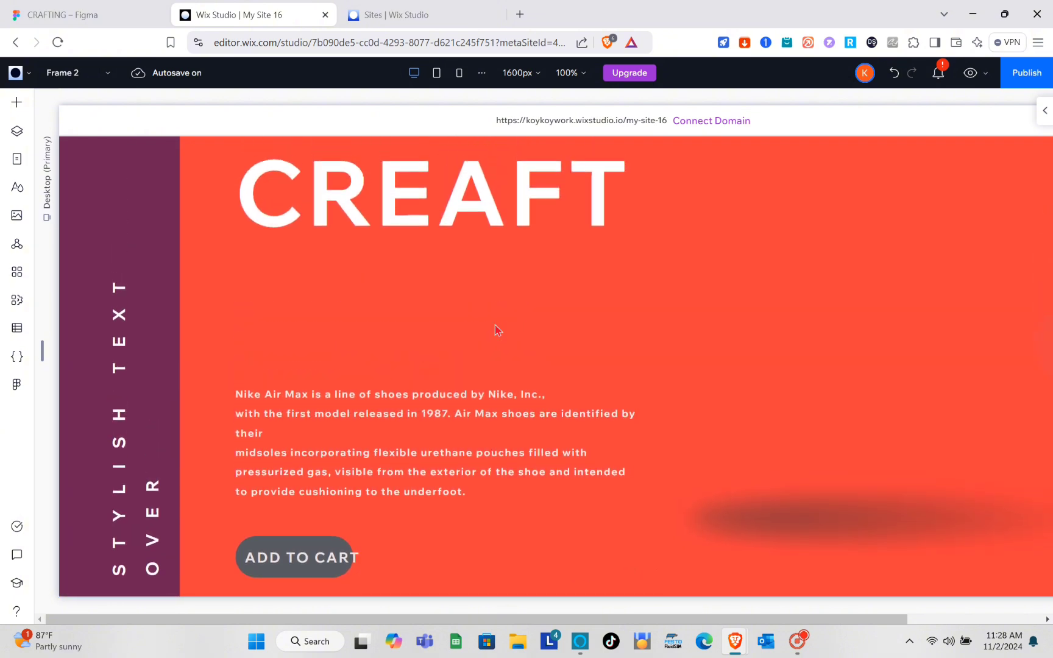
{"action": "left_click", "coordinate": [422, 227]}
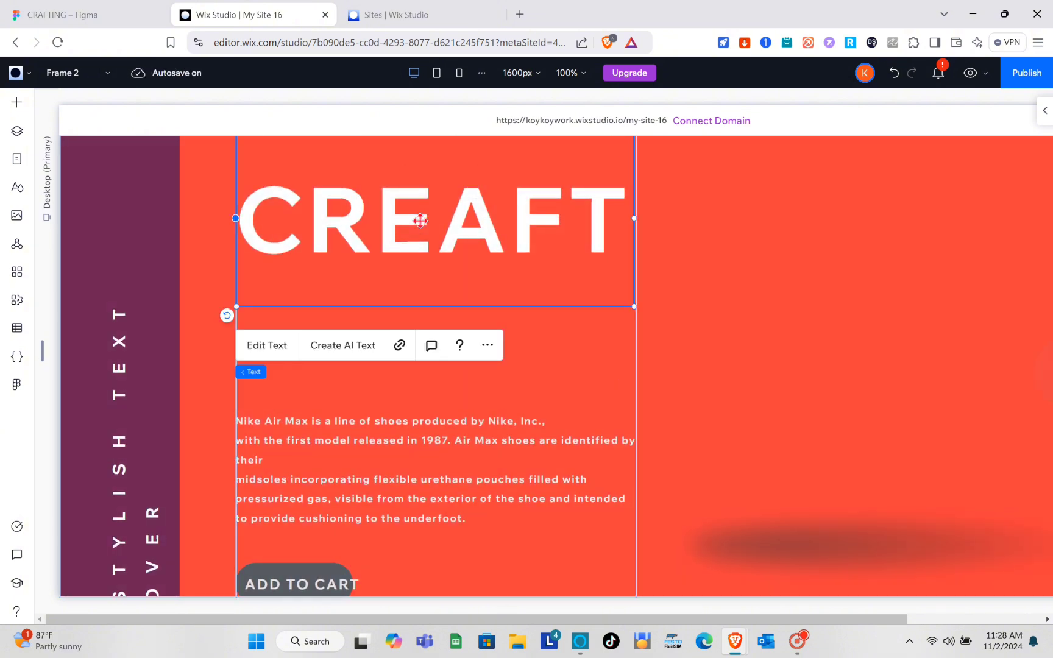
{"action": "double_click", "coordinate": [420, 221]}
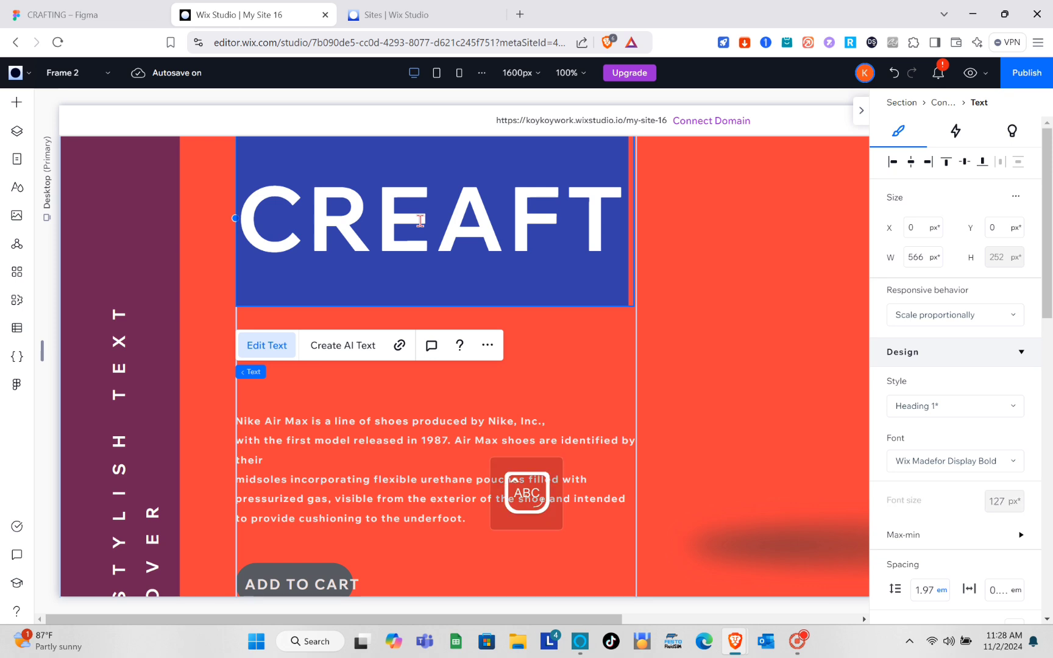
Retype the heading as CRAFT, then select the purple sidebar strip.
{"action": "type", "text": "CRAFT"}
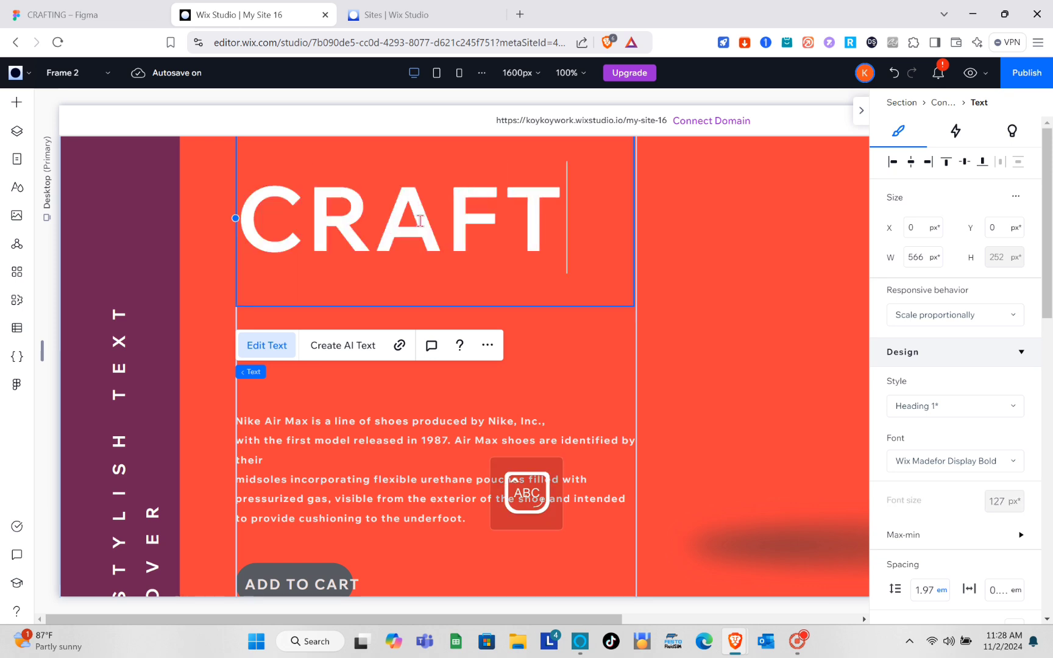
{"action": "left_click", "coordinate": [694, 250]}
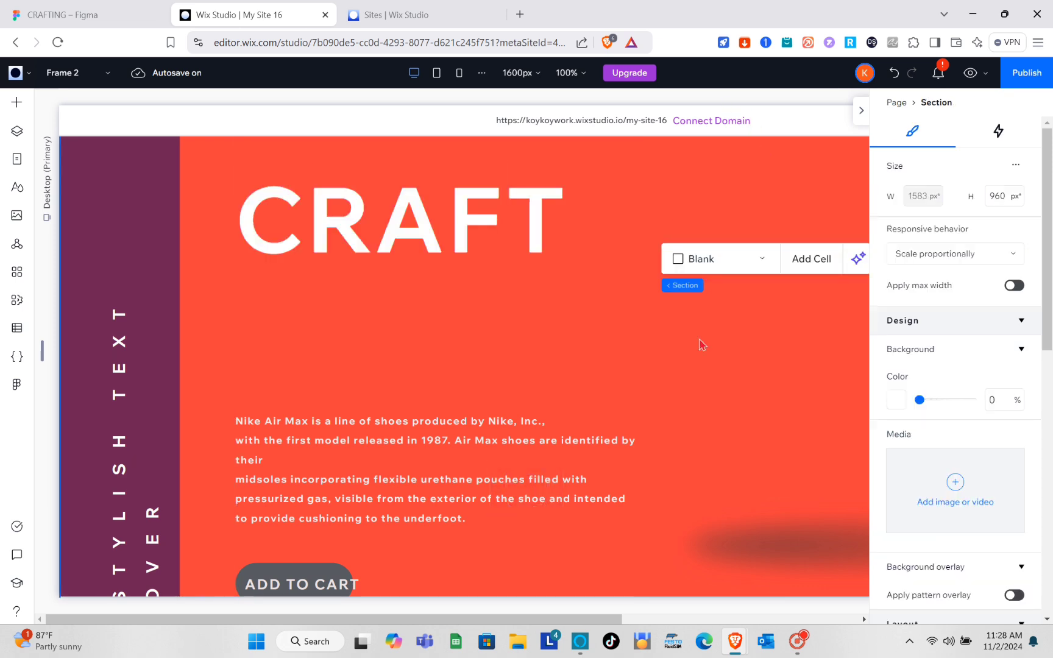
{"action": "left_click", "coordinate": [721, 367]}
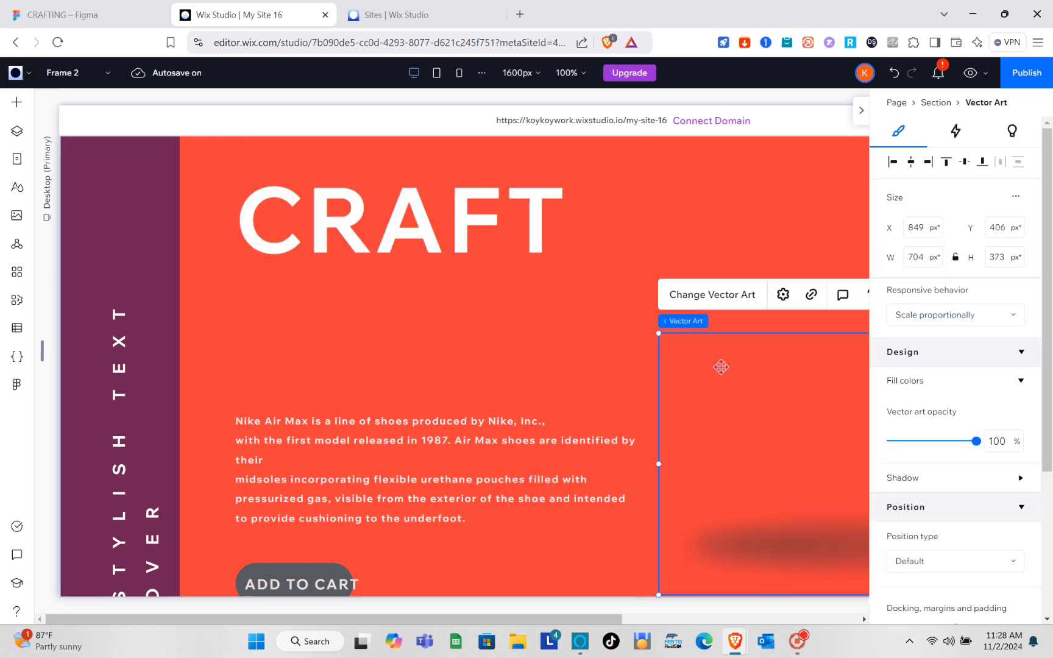
{"action": "left_click", "coordinate": [674, 161]}
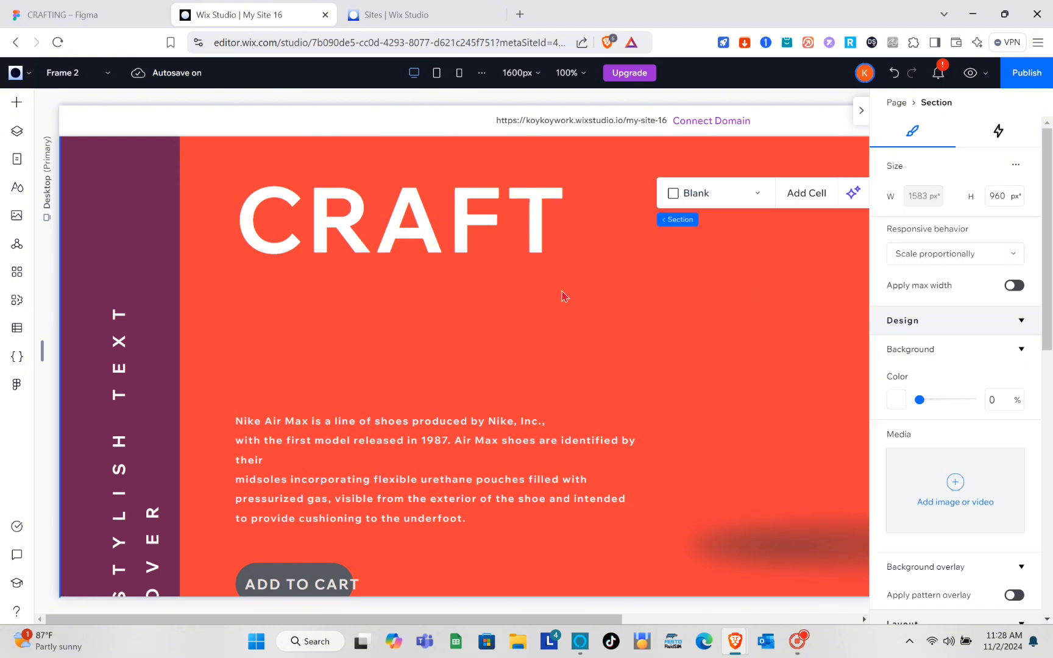
{"action": "scroll", "coordinate": [562, 296], "scroll_direction": "down", "scroll_amount": 2}
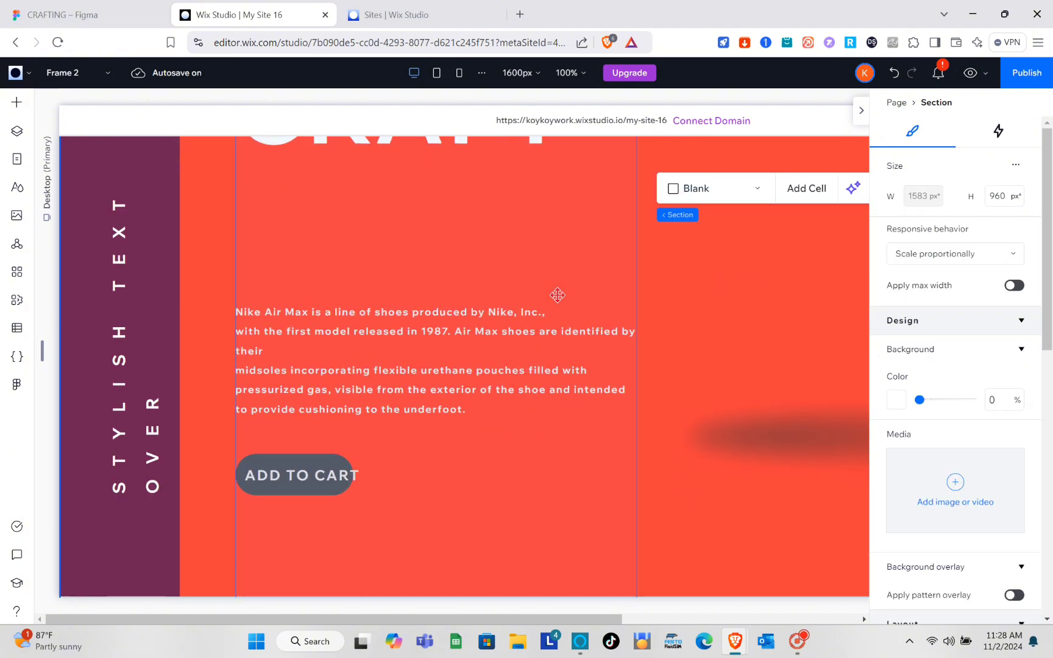
{"action": "left_click", "coordinate": [175, 281]}
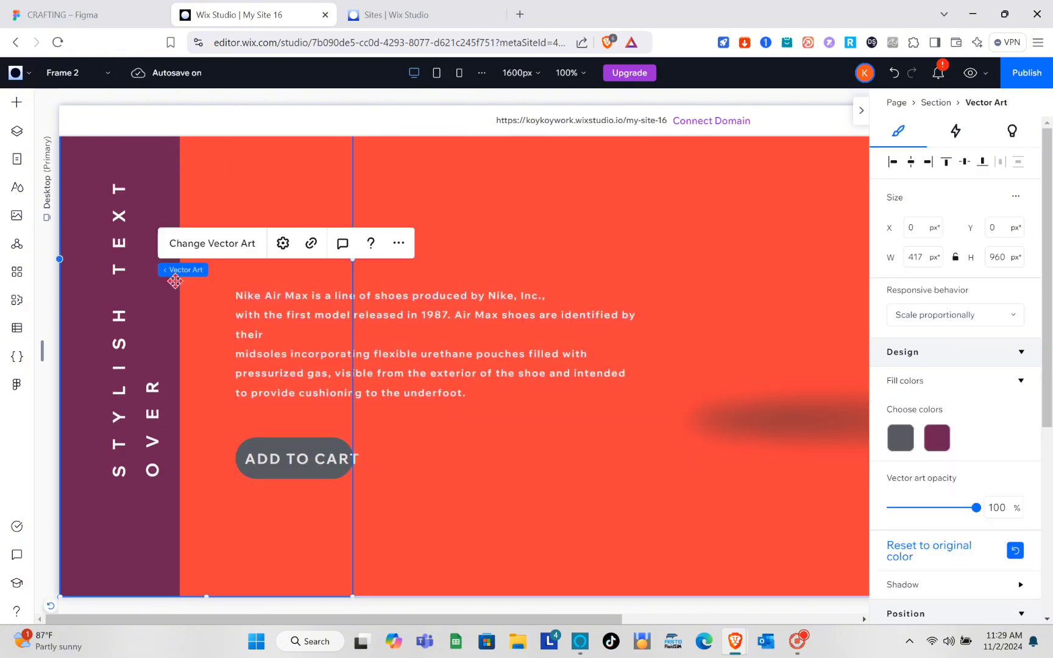
Change the grey fill, the ADD TO CART button, to blue.
{"action": "left_click", "coordinate": [900, 450]}
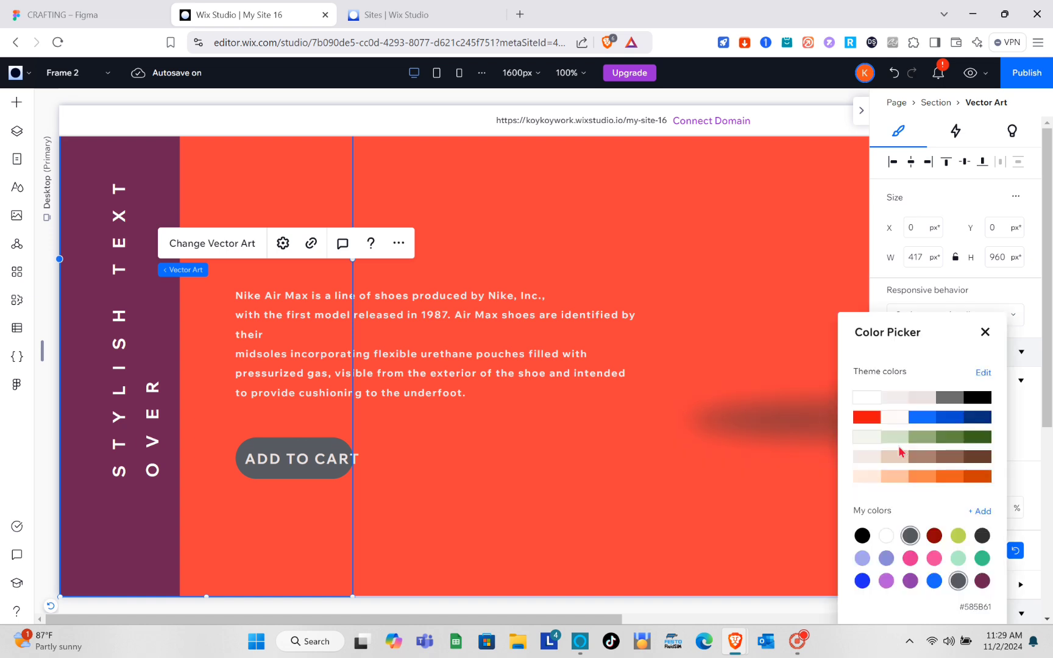
{"action": "left_click", "coordinate": [872, 419]}
{"action": "left_click", "coordinate": [922, 418]}
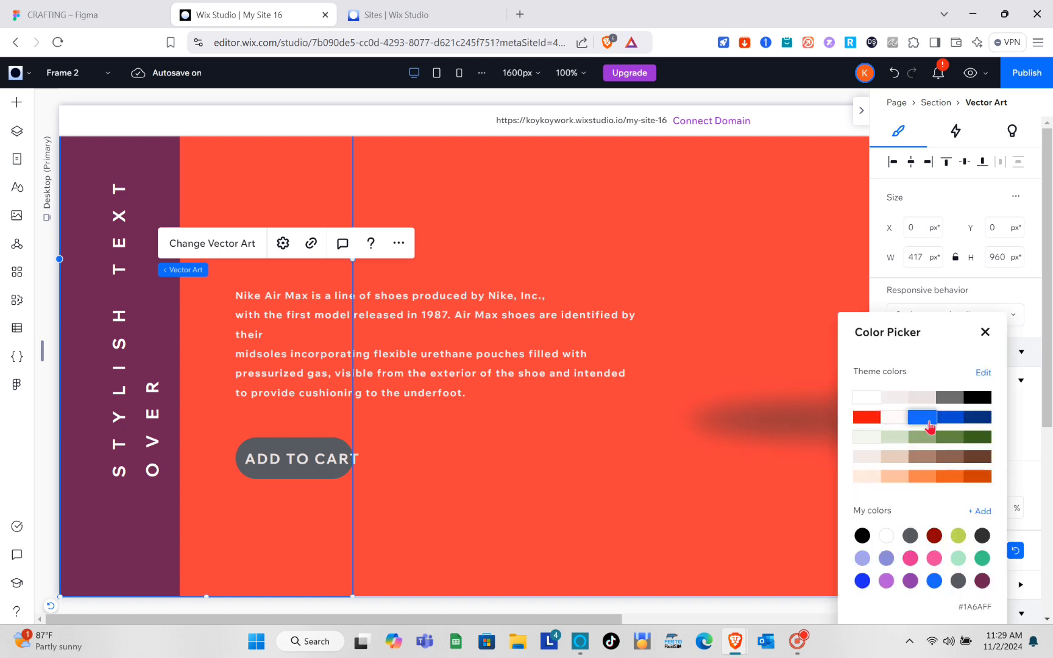
{"action": "left_click", "coordinate": [985, 331]}
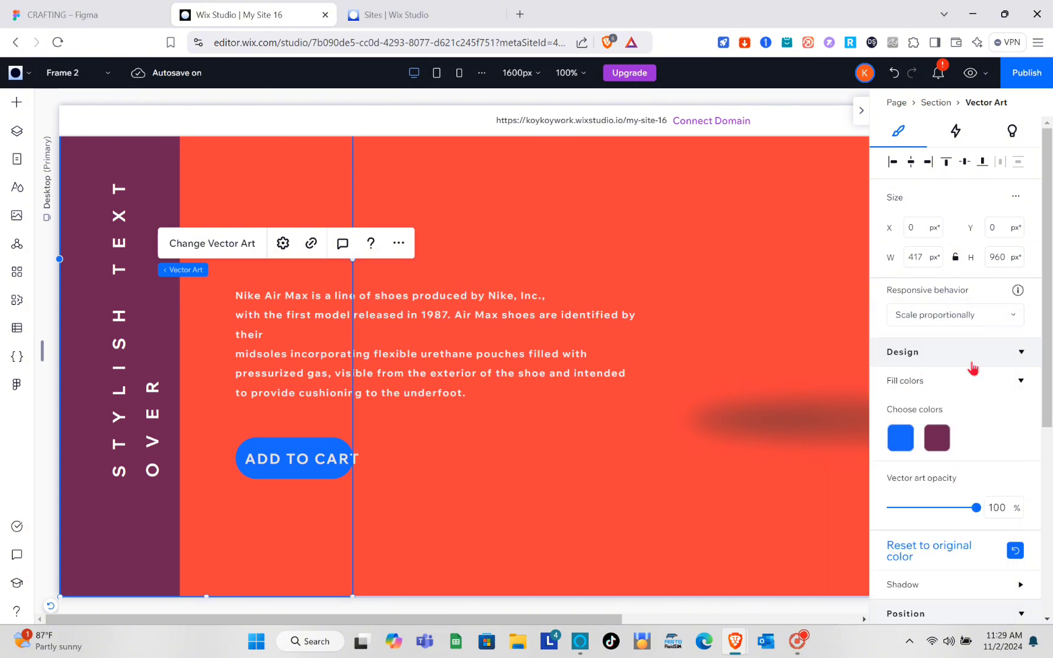
Fill the sidebar strip with orange #EA6020 instead of purple.
{"action": "left_click", "coordinate": [941, 437]}
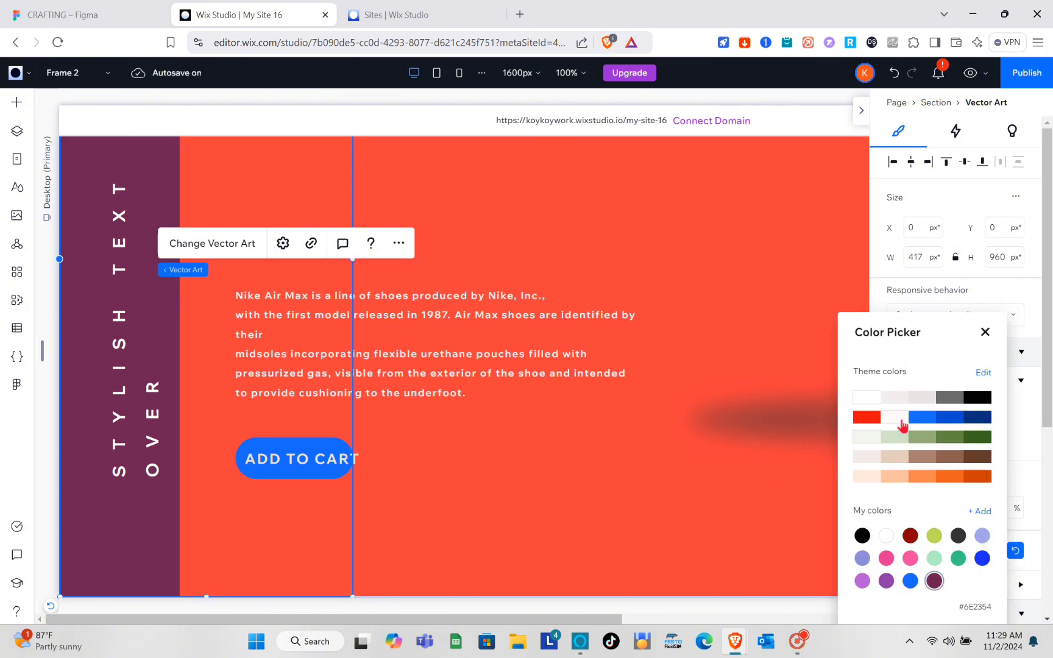
{"action": "left_click", "coordinate": [954, 407]}
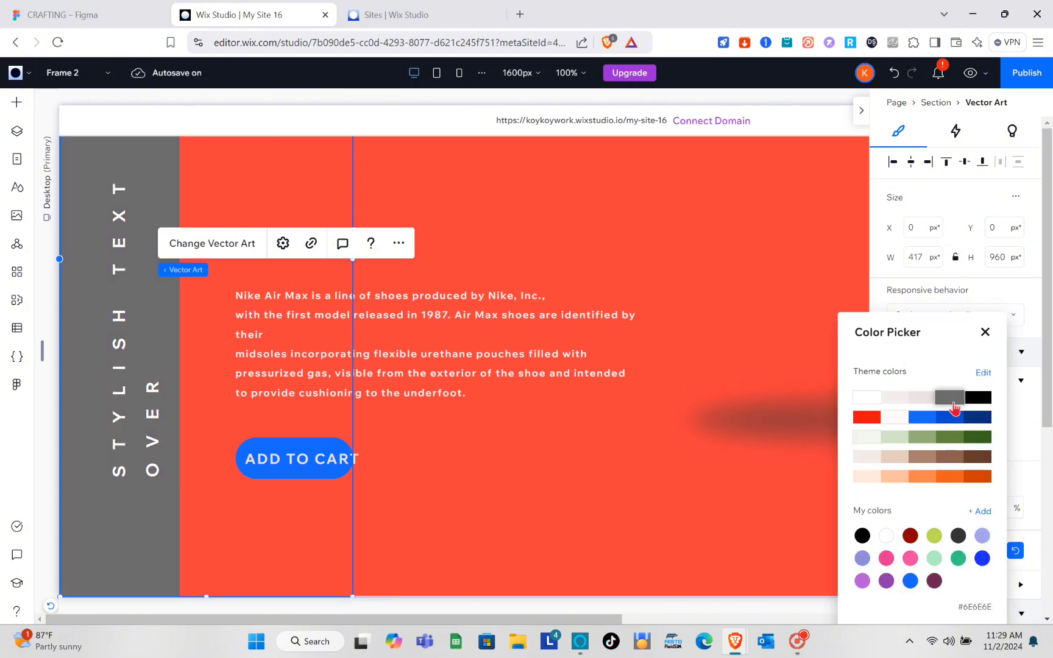
{"action": "left_click", "coordinate": [948, 479]}
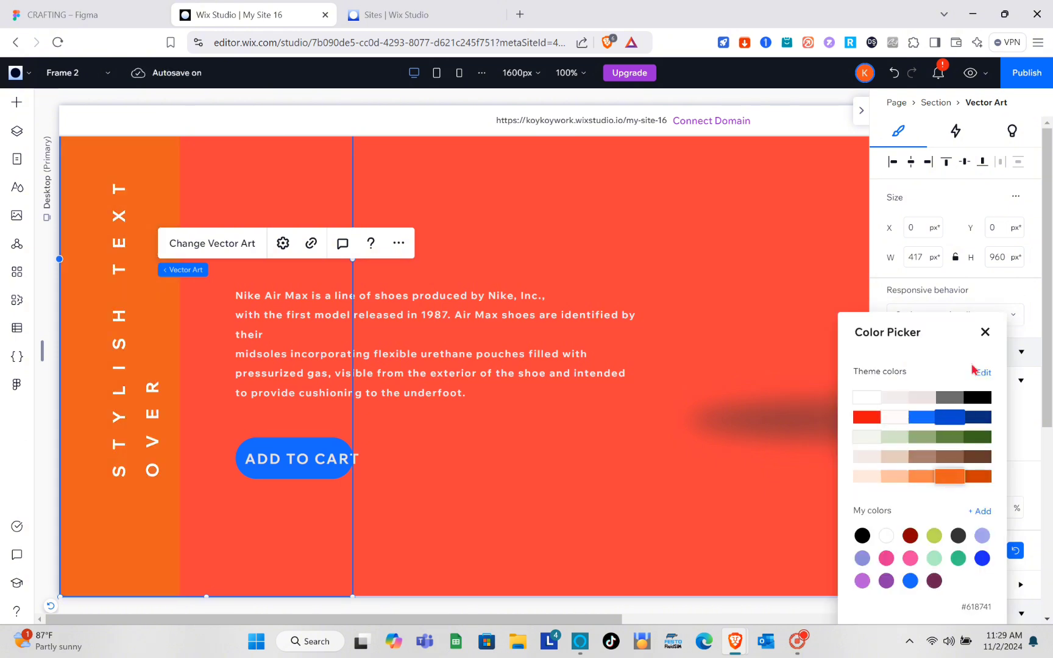
{"action": "left_click", "coordinate": [984, 332]}
{"action": "scroll", "coordinate": [707, 399], "scroll_direction": "down", "scroll_amount": 7}
Set the sidebar vector art width to 350 px, keeping its 960 px height.
{"action": "scroll", "coordinate": [706, 399], "scroll_direction": "up", "scroll_amount": 11}
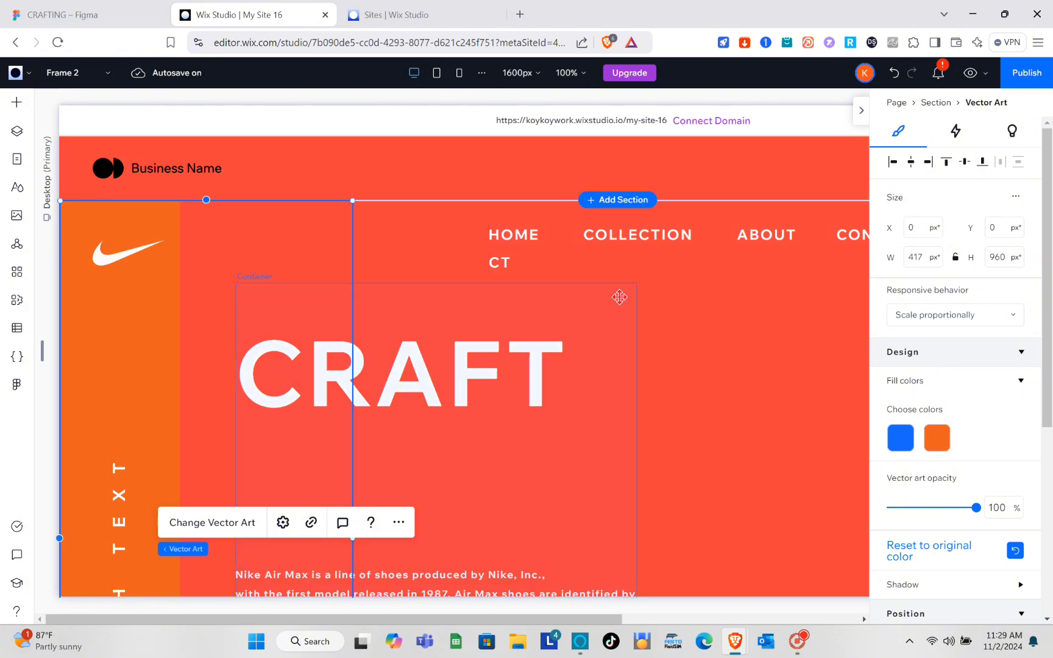
{"action": "scroll", "coordinate": [701, 315], "scroll_direction": "right", "scroll_amount": 3}
{"action": "scroll", "coordinate": [701, 315], "scroll_direction": "right", "scroll_amount": 8}
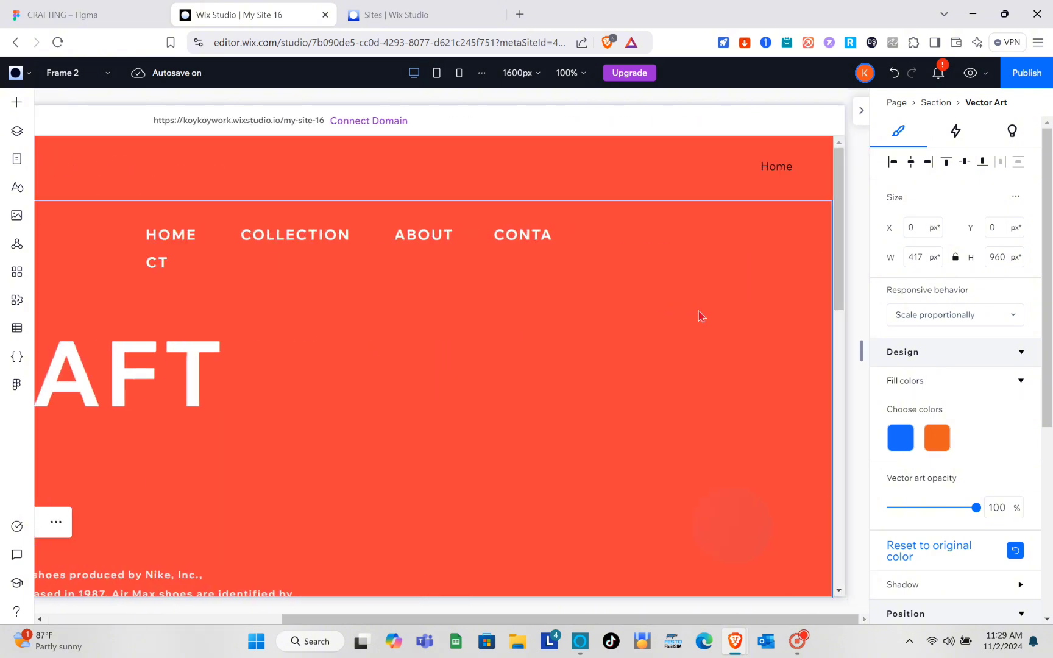
{"action": "scroll", "coordinate": [700, 315], "scroll_direction": "left", "scroll_amount": 11}
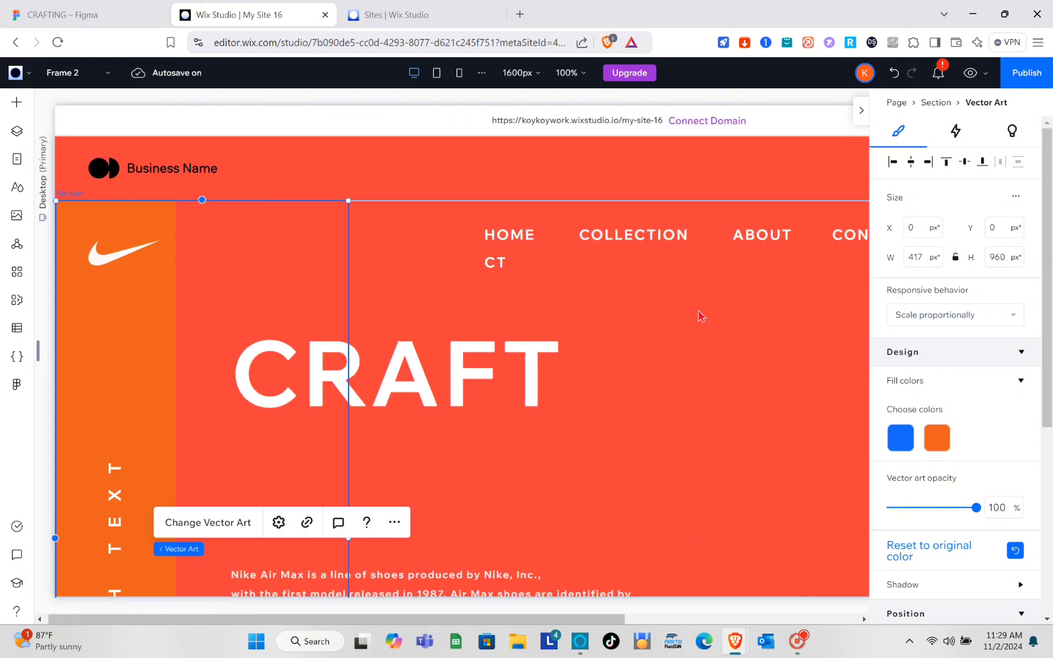
{"action": "left_click", "coordinate": [922, 260]}
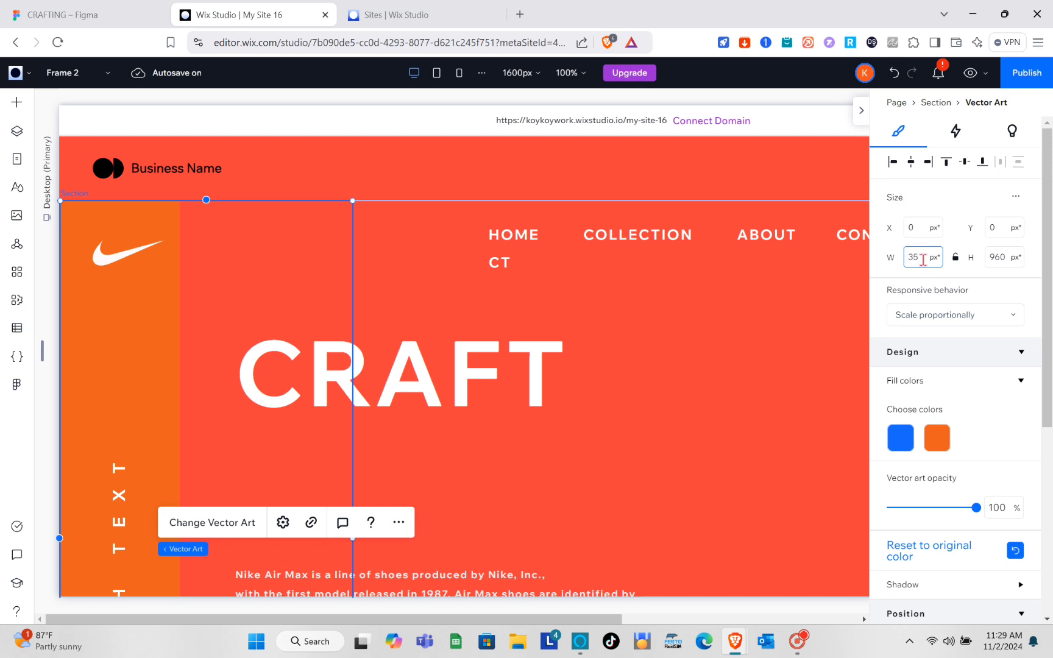
{"action": "type", "text": "350"}
{"action": "key", "text": "Return"}
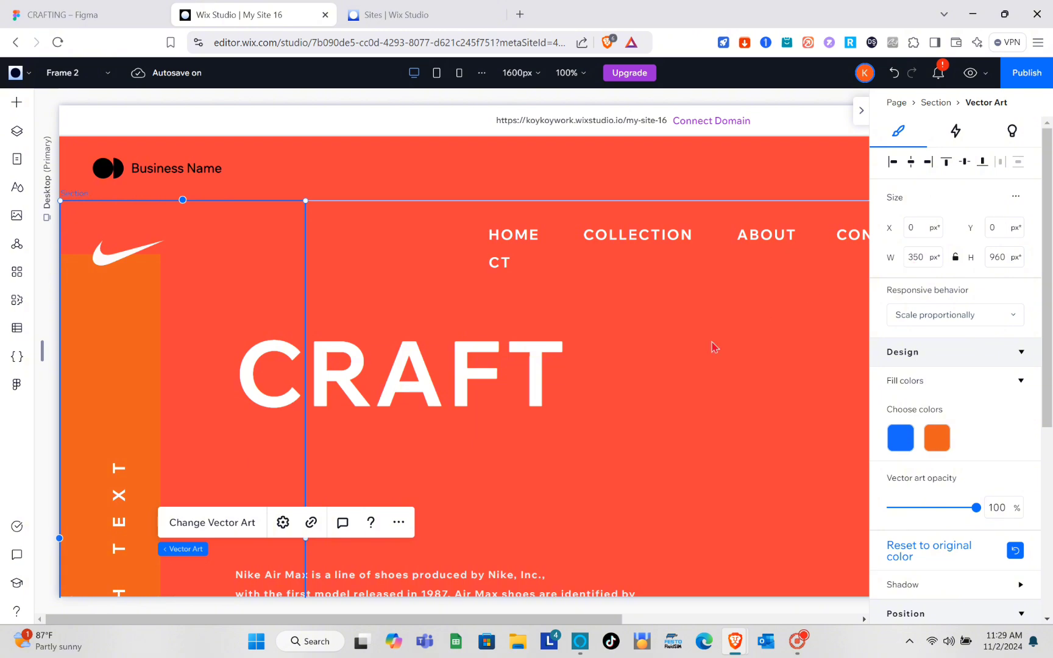
{"action": "scroll", "coordinate": [713, 348], "scroll_direction": "down", "scroll_amount": 3}
{"action": "scroll", "coordinate": [712, 346], "scroll_direction": "right", "scroll_amount": 5}
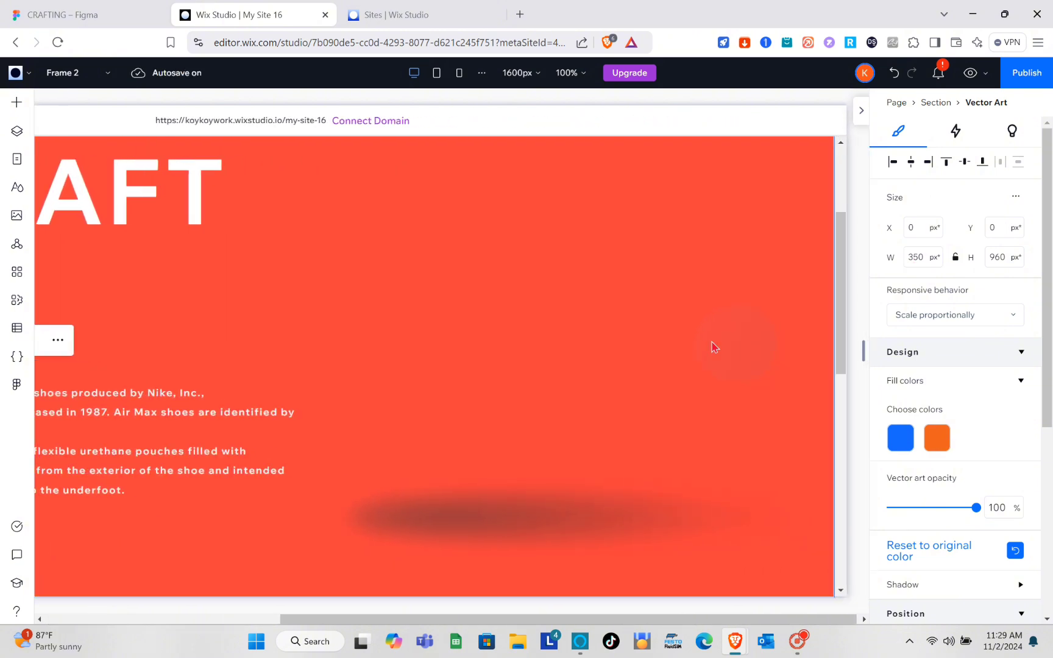
{"action": "scroll", "coordinate": [713, 346], "scroll_direction": "left", "scroll_amount": 2}
{"action": "scroll", "coordinate": [713, 346], "scroll_direction": "left", "scroll_amount": 3}
{"action": "scroll", "coordinate": [714, 346], "scroll_direction": "up", "scroll_amount": 3}
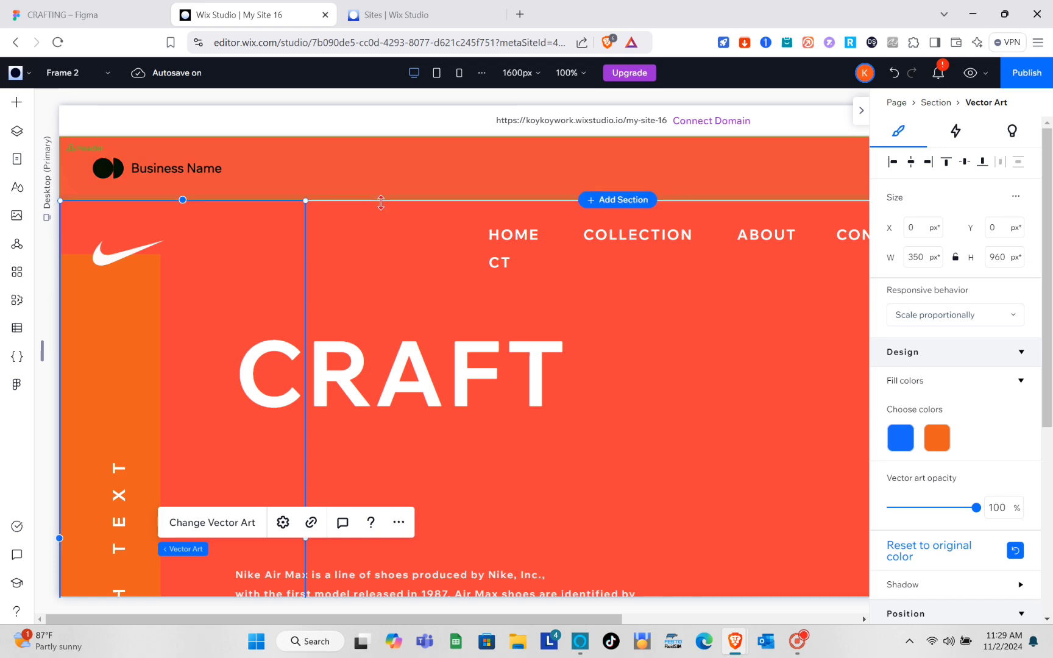
Change the desktop breakpoint's editing size from 1600px to 1300px.
{"action": "left_click", "coordinate": [530, 73]}
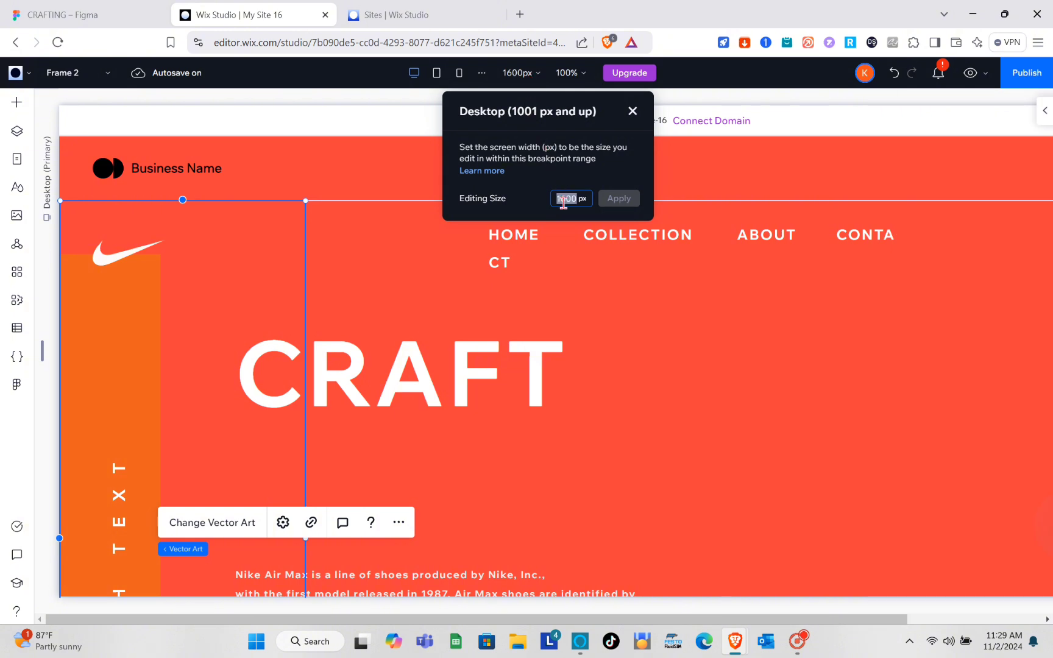
{"action": "type", "text": "1500"}
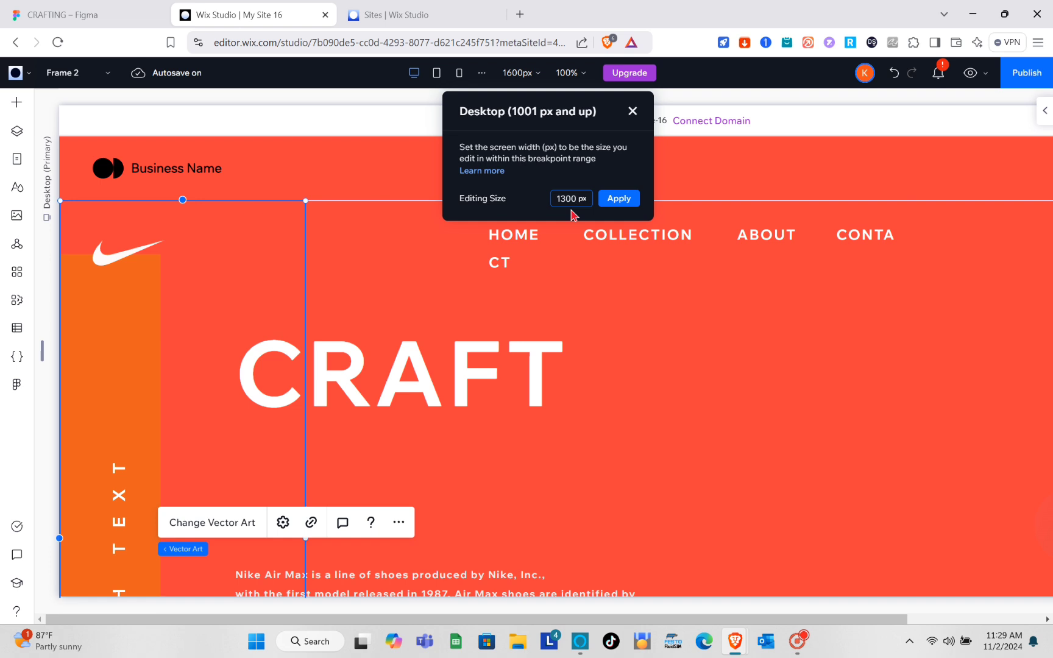
{"action": "key", "text": "Return"}
{"action": "scroll", "coordinate": [564, 327], "scroll_direction": "down", "scroll_amount": 5}
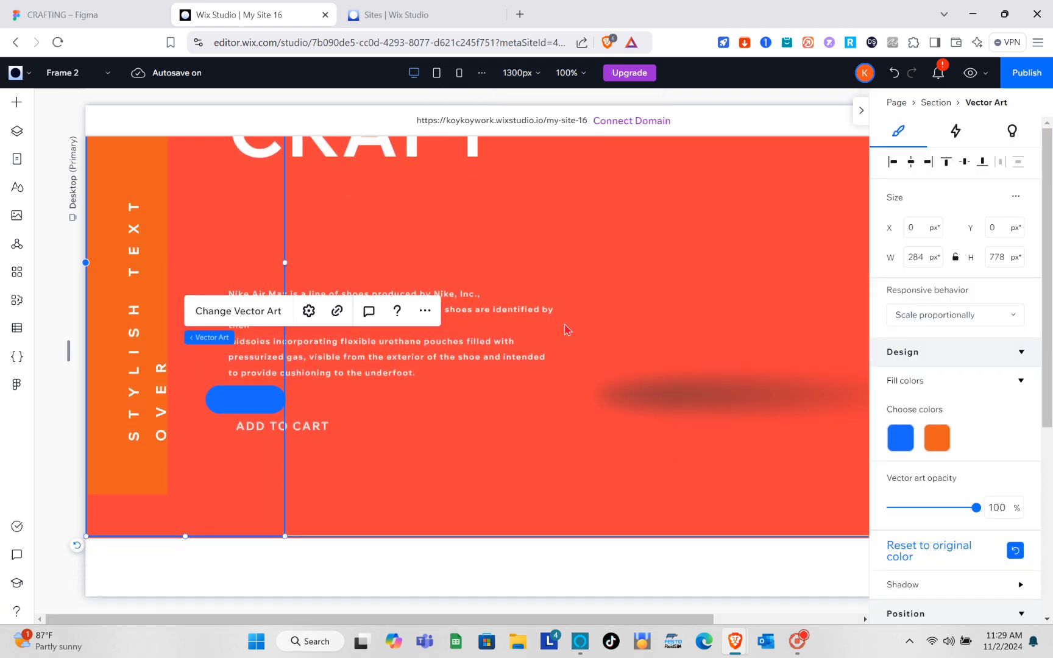
{"action": "scroll", "coordinate": [564, 329], "scroll_direction": "up", "scroll_amount": 3}
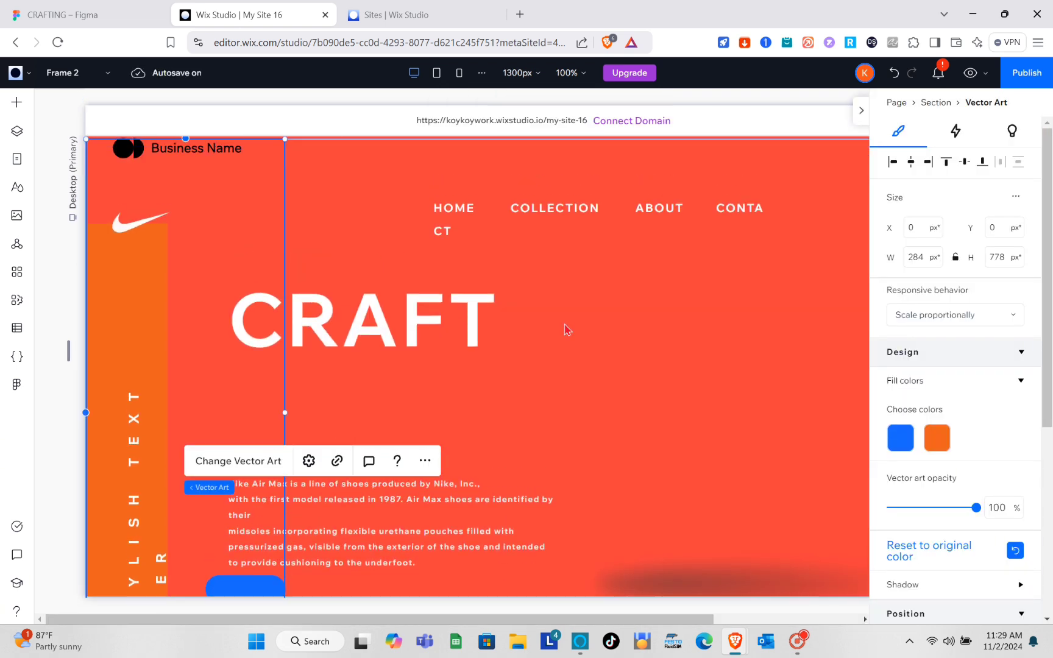
Widen the navigation menu to 510 px so CONTACT fits on one line.
{"action": "left_click", "coordinate": [446, 245]}
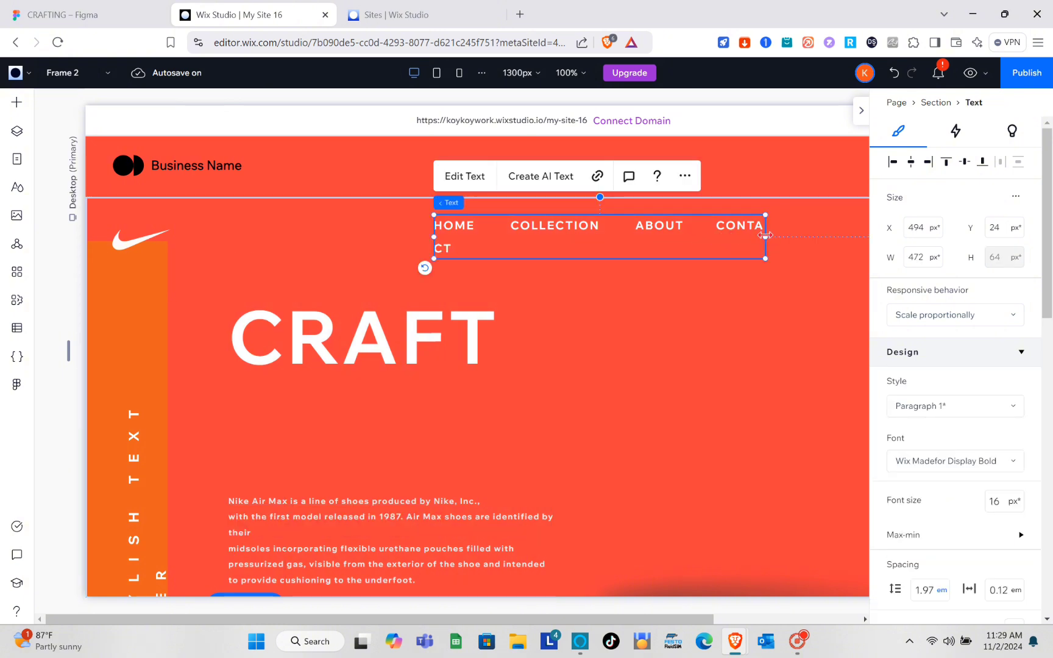
{"action": "left_click_drag", "start_coordinate": [766, 236], "coordinate": [792, 235]}
{"action": "left_click", "coordinate": [755, 355]}
{"action": "scroll", "coordinate": [755, 355], "scroll_direction": "down", "scroll_amount": 6}
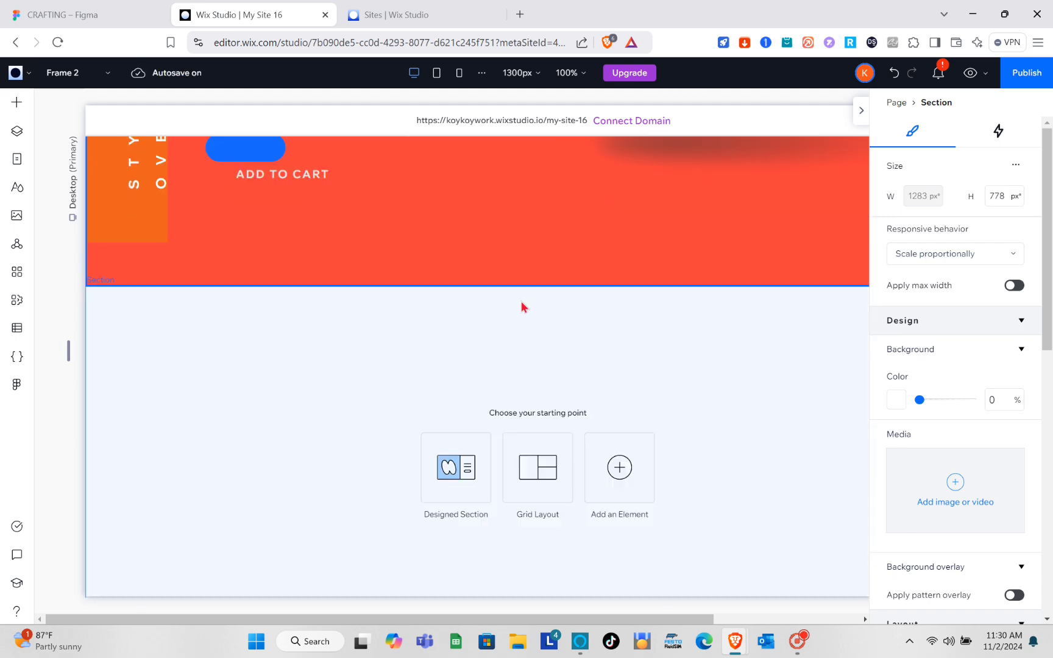
{"action": "scroll", "coordinate": [499, 332], "scroll_direction": "up", "scroll_amount": 4}
{"action": "scroll", "coordinate": [472, 357], "scroll_direction": "up", "scroll_amount": 3}
In Figma, inspect Frame 3 and its TEXT SECTION and STYLISH TEXT OVER layers.
{"action": "key", "text": "ctrl+shift+Tab"}
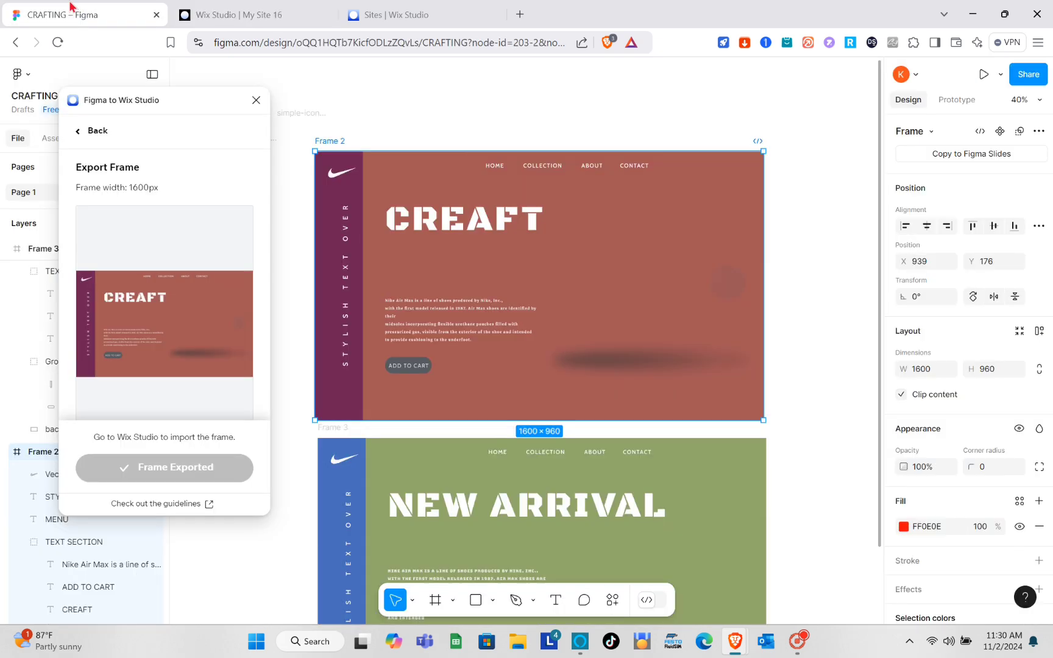
{"action": "key", "text": "Escape"}
{"action": "scroll", "coordinate": [627, 301], "scroll_direction": "down", "scroll_amount": 2}
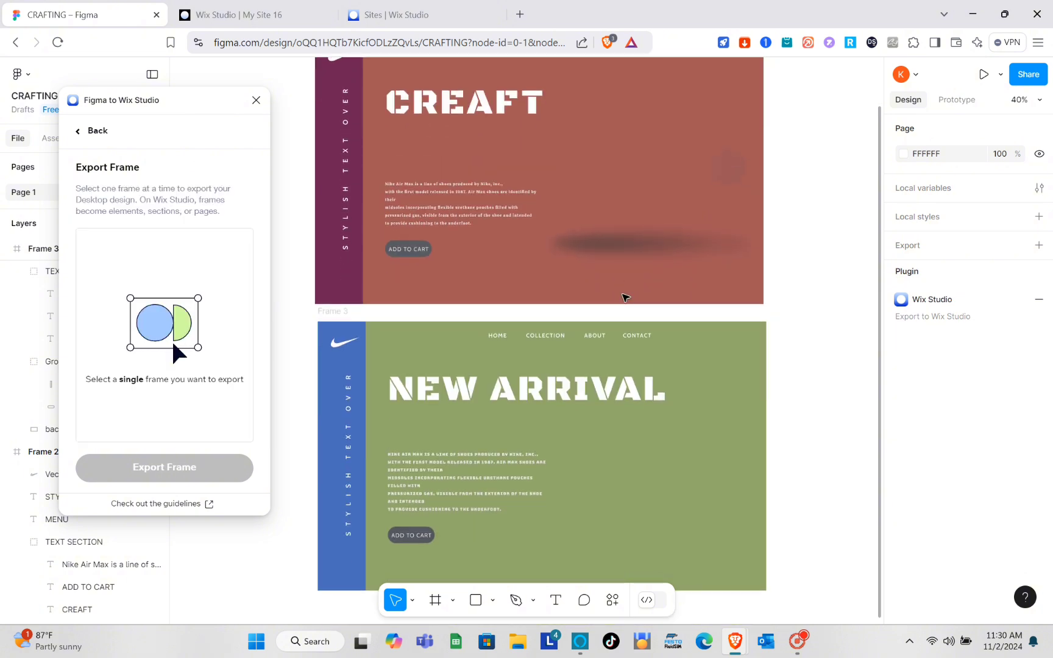
{"action": "scroll", "coordinate": [607, 477], "scroll_direction": "down", "scroll_amount": 2}
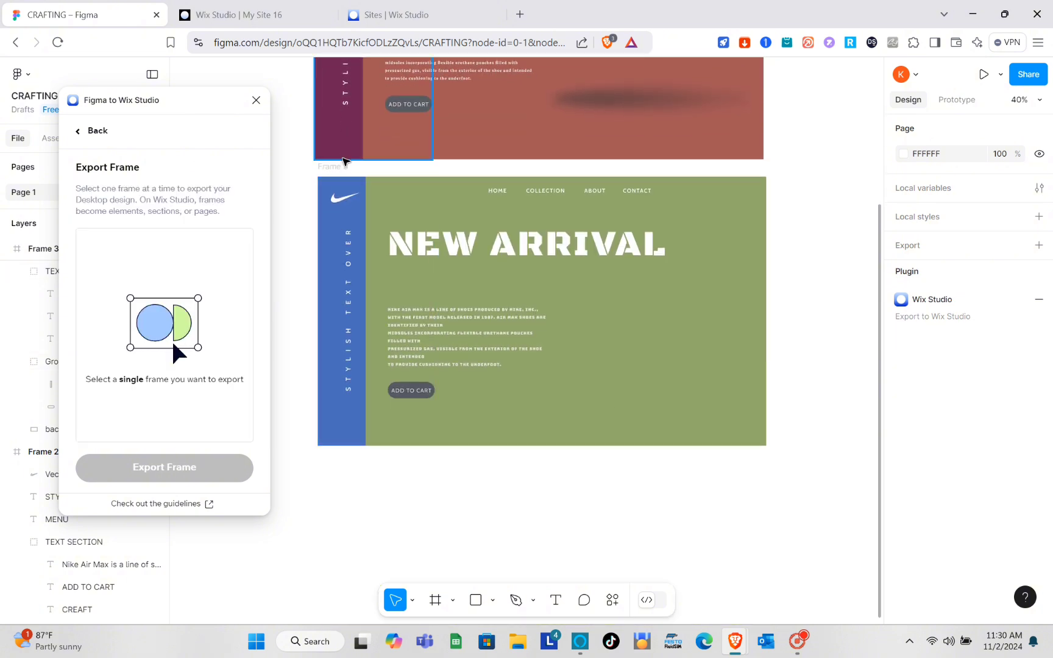
{"action": "left_click", "coordinate": [343, 169]}
{"action": "left_click", "coordinate": [343, 168]}
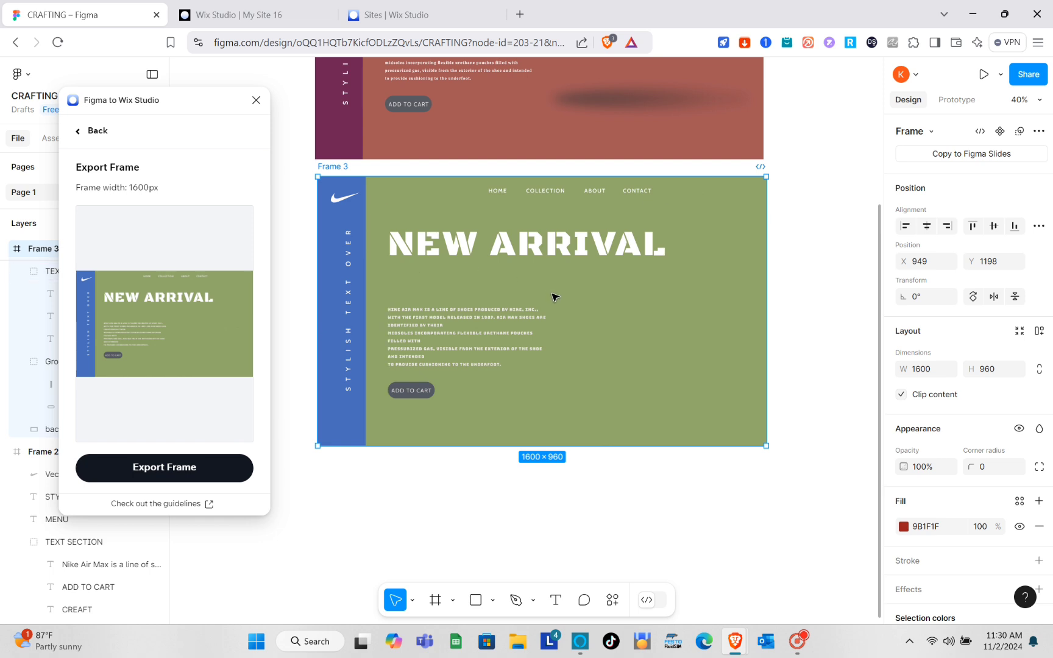
{"action": "key", "text": "Escape"}
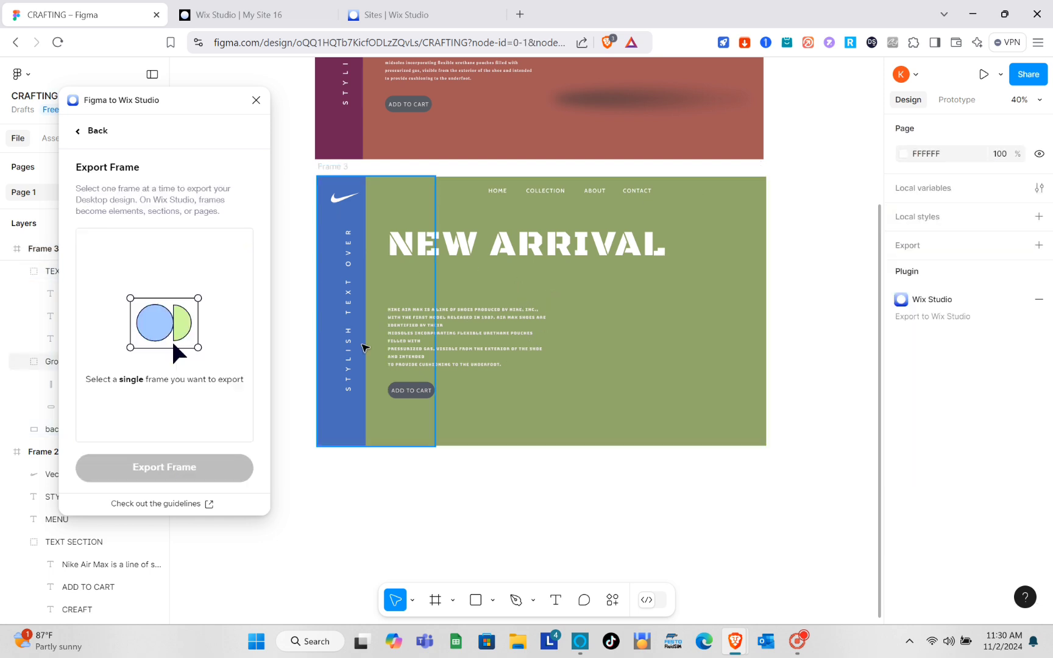
{"action": "left_click", "coordinate": [425, 258]}
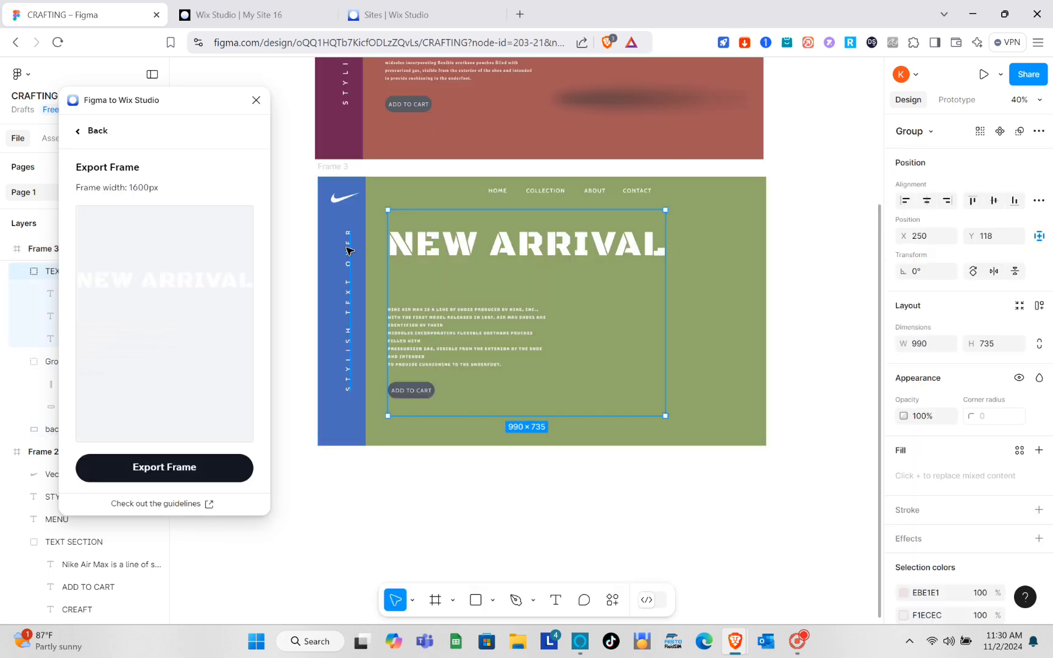
{"action": "left_click", "coordinate": [348, 250]}
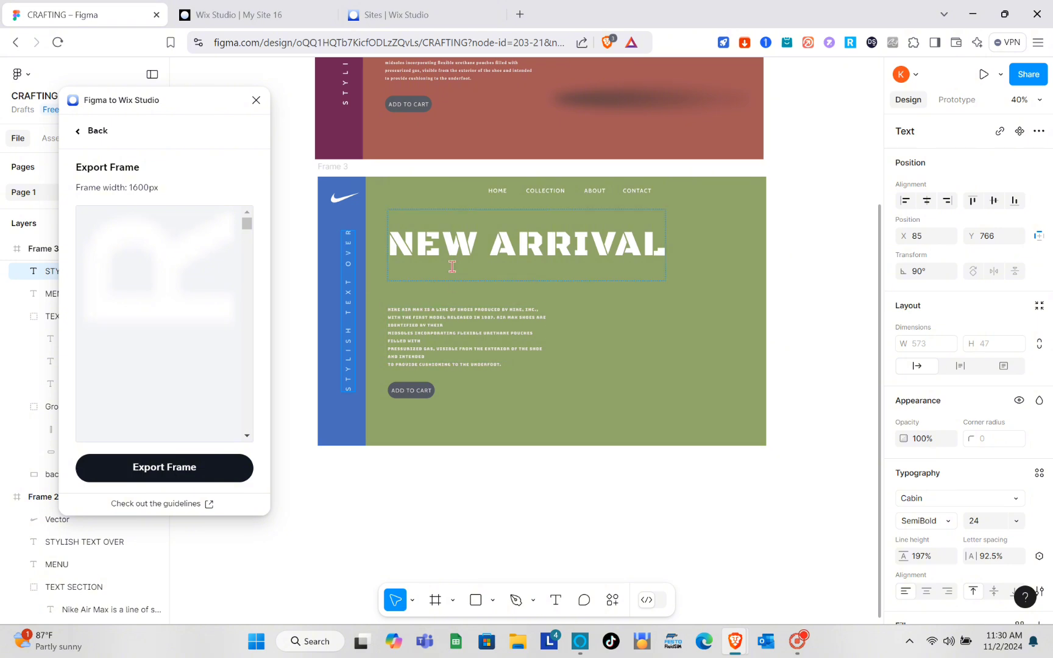
Place a Paragraph element on the hero's right side and enlarge its box.
{"action": "left_click", "coordinate": [252, 6]}
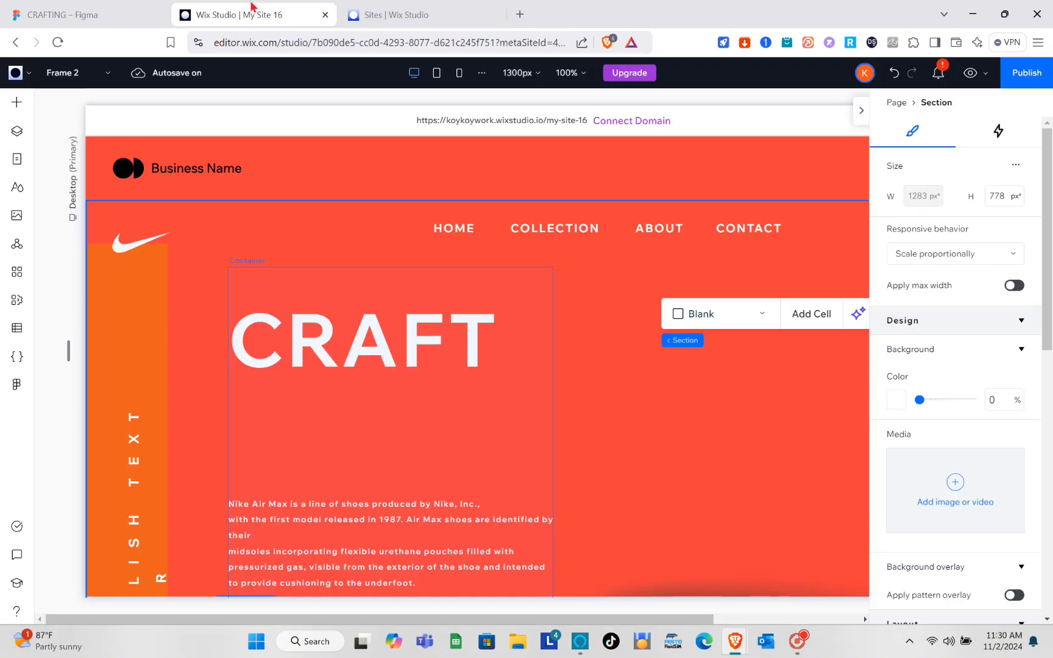
{"action": "scroll", "coordinate": [606, 416], "scroll_direction": "down", "scroll_amount": 6}
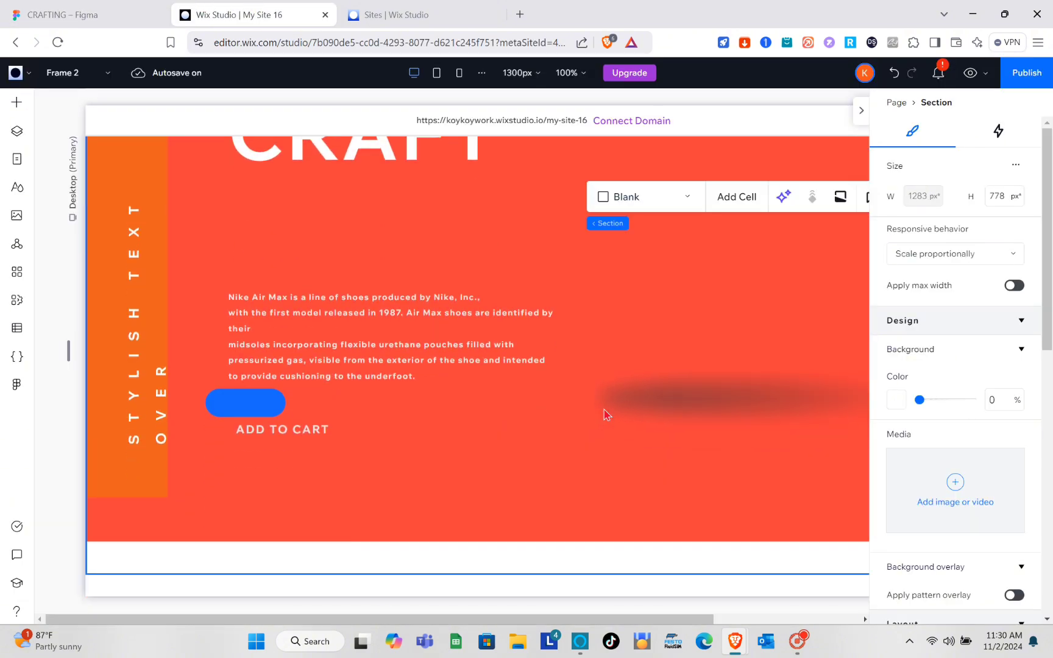
{"action": "left_click", "coordinate": [861, 116]}
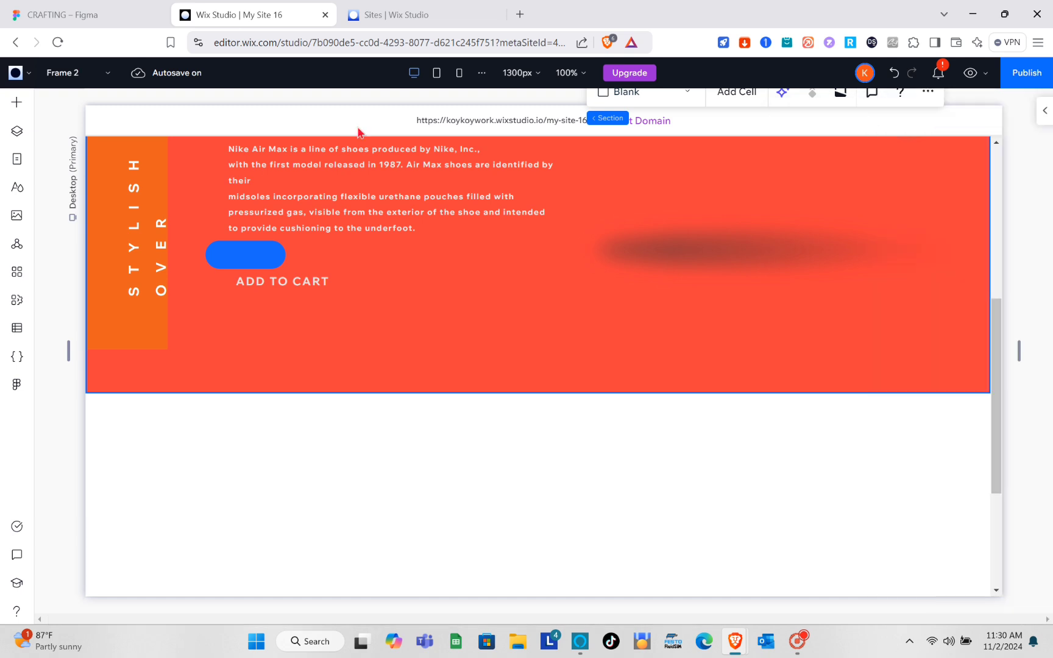
{"action": "left_click", "coordinate": [17, 102]}
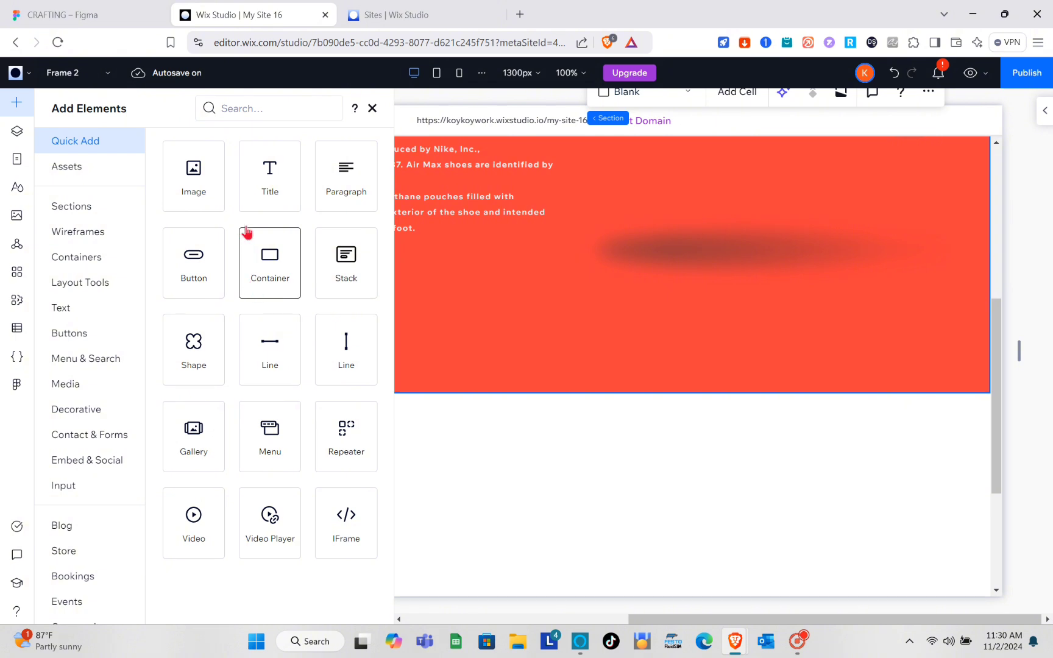
{"action": "left_click_drag", "start_coordinate": [339, 186], "coordinate": [720, 283]}
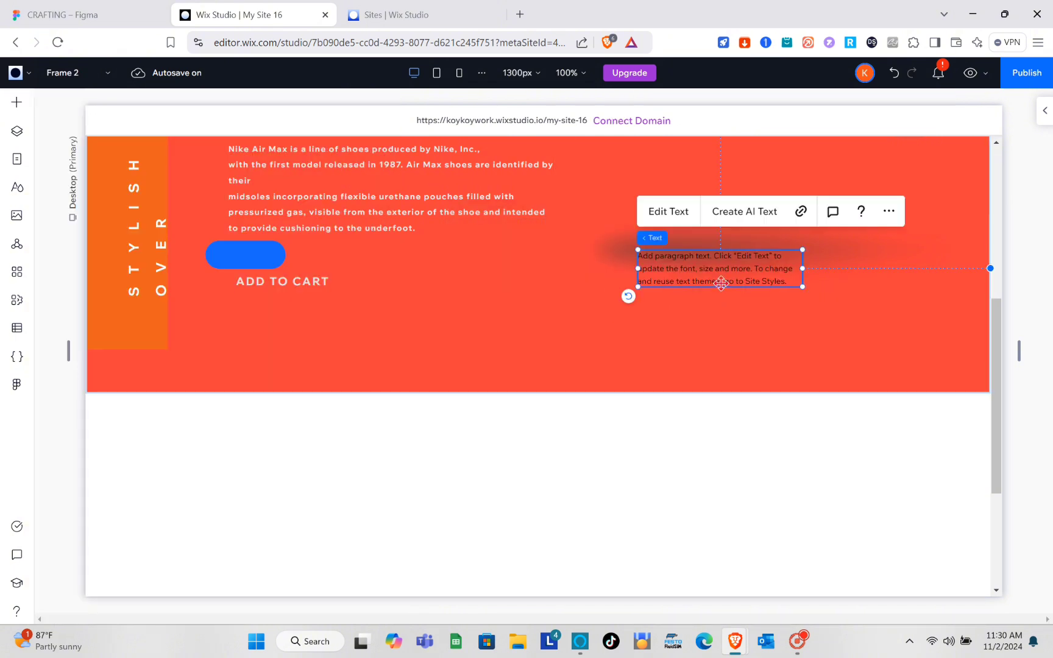
{"action": "left_click_drag", "start_coordinate": [800, 285], "coordinate": [912, 312]}
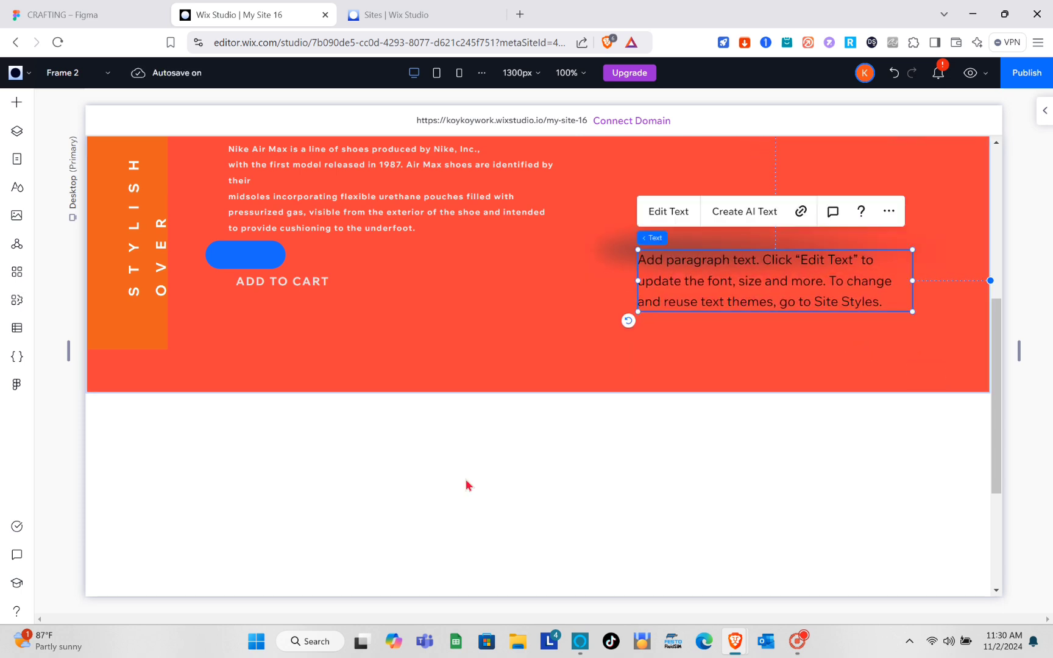
{"action": "scroll", "coordinate": [467, 481], "scroll_direction": "up", "scroll_amount": 5}
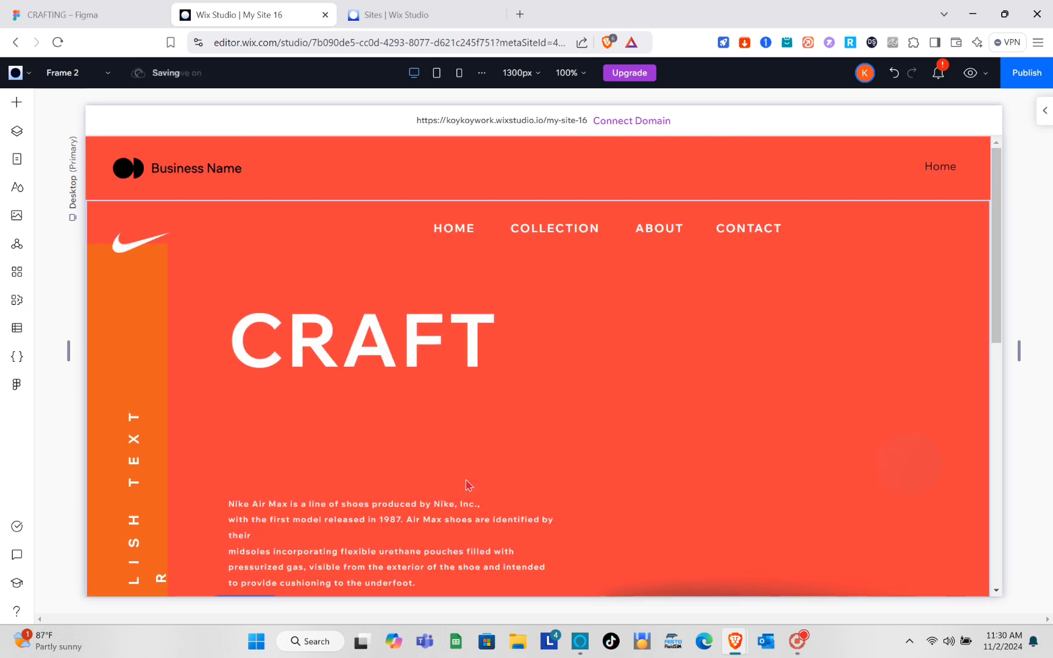